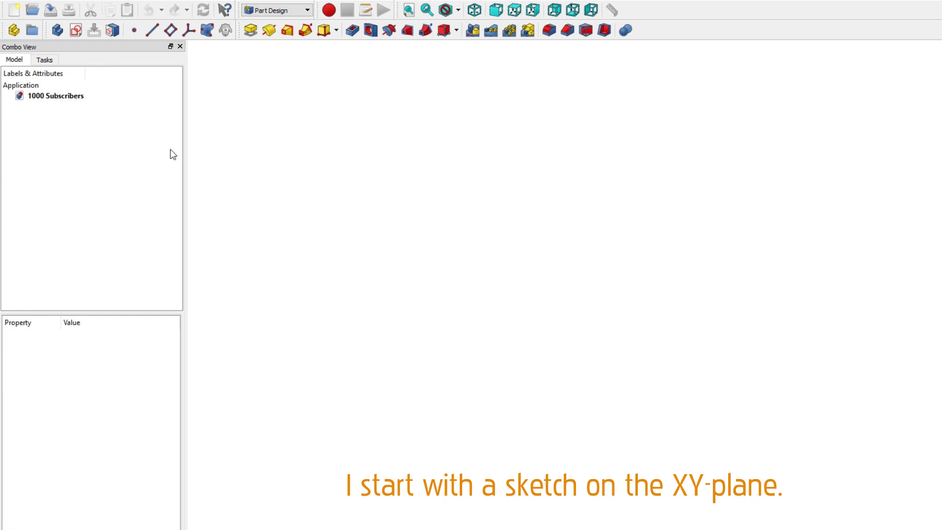
# Create a new sketch on the XY plane
pyautogui.click(75, 31)
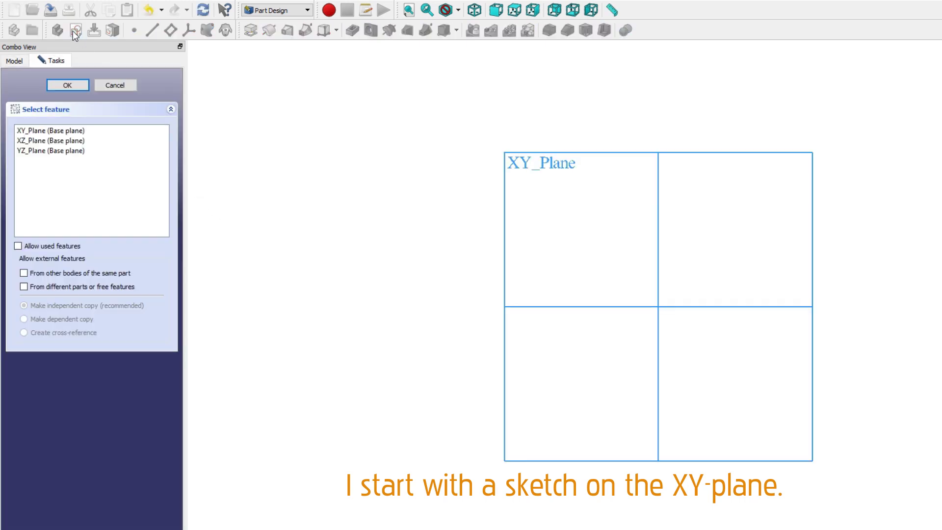
pyautogui.click(474, 10)
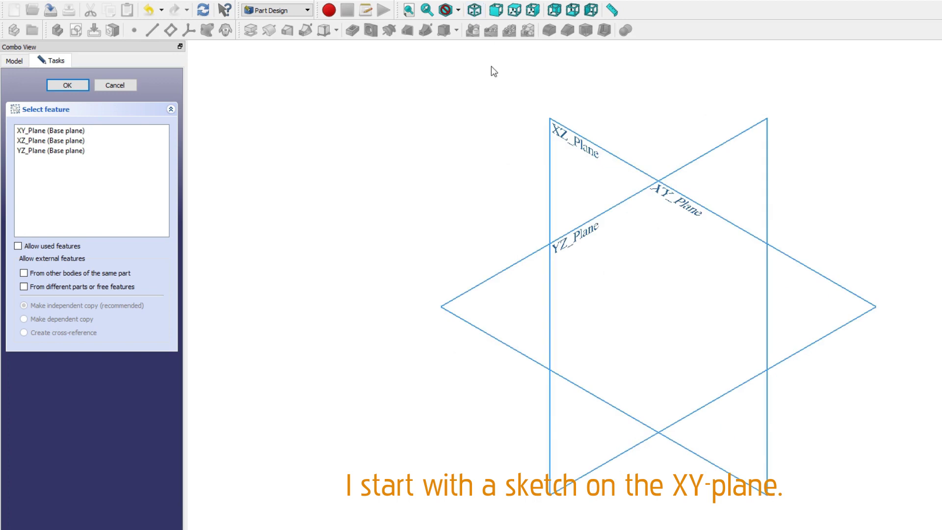
pyautogui.click(492, 279)
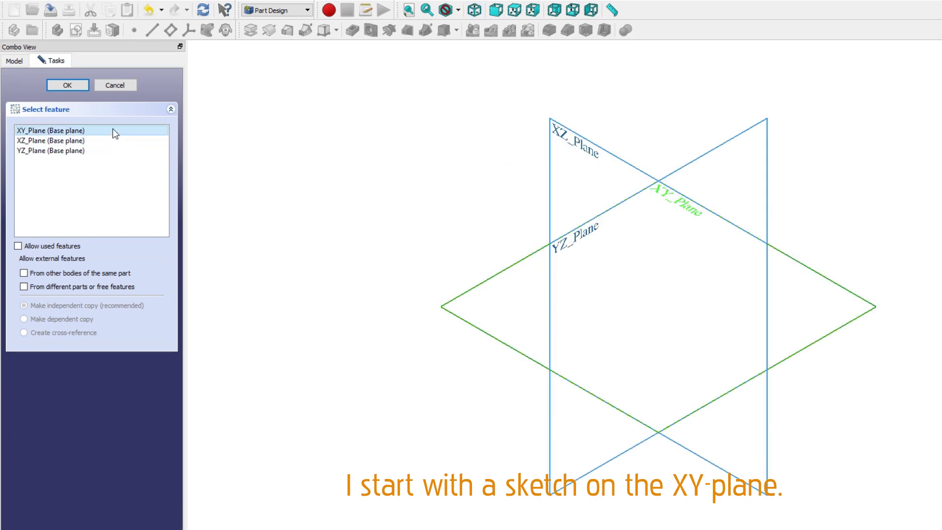
pyautogui.click(78, 87)
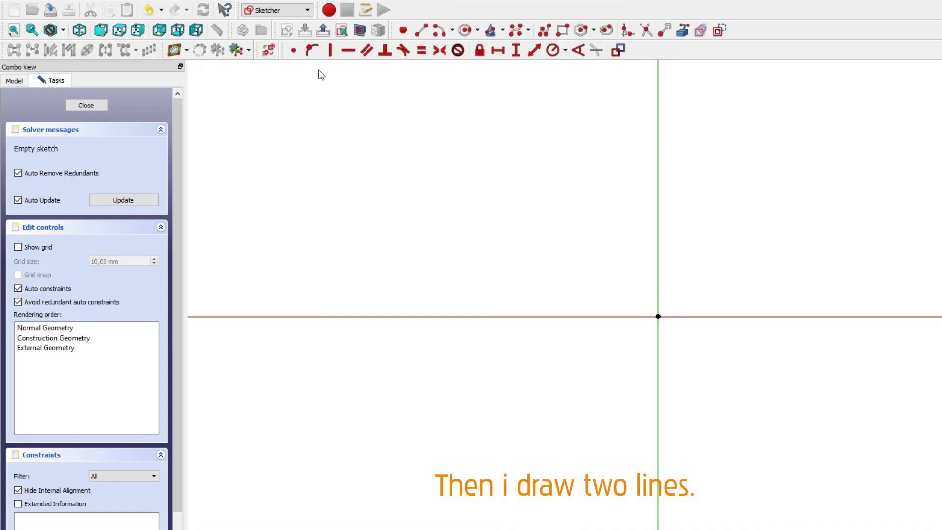
# Draw two separate vertical lines, one on each side of the Y-axis, both crossing the X-axis
pyautogui.click(422, 31)
pyautogui.scroll(-3, 390, 133)
pyautogui.moveTo(390, 134); pyautogui.dragTo(510, 265, button='middle')
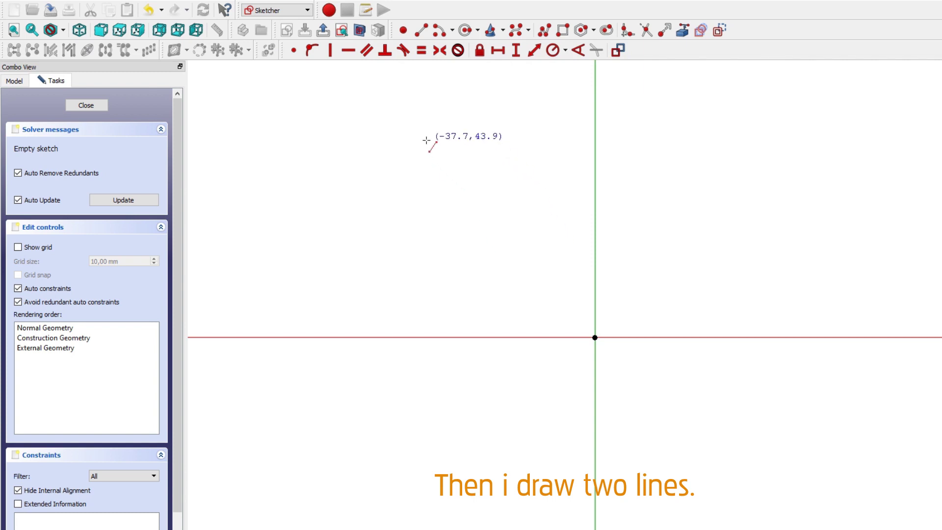
pyautogui.click(387, 132)
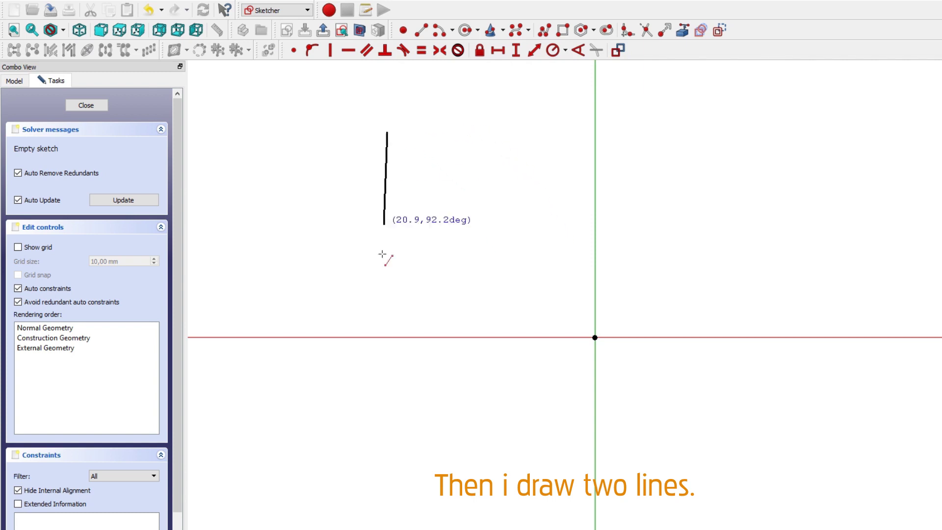
pyautogui.click(385, 507)
pyautogui.click(821, 124)
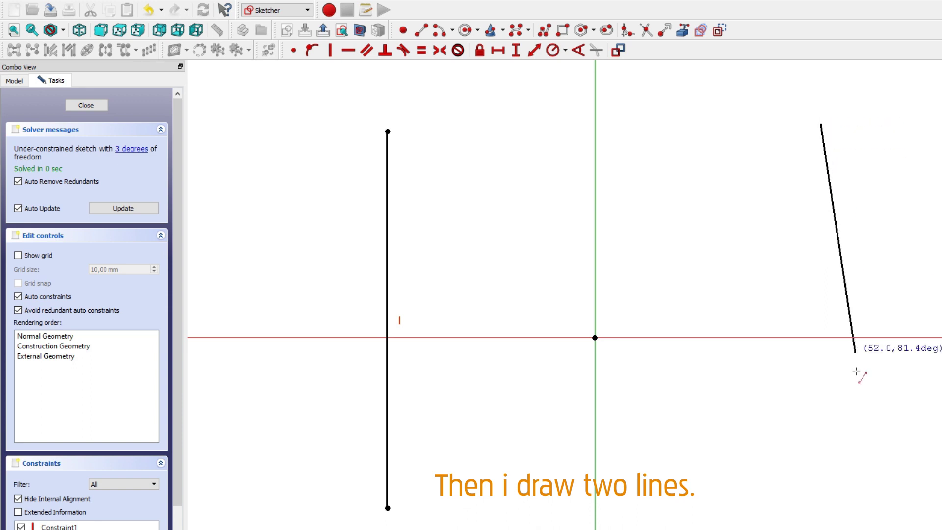
pyautogui.click(821, 487)
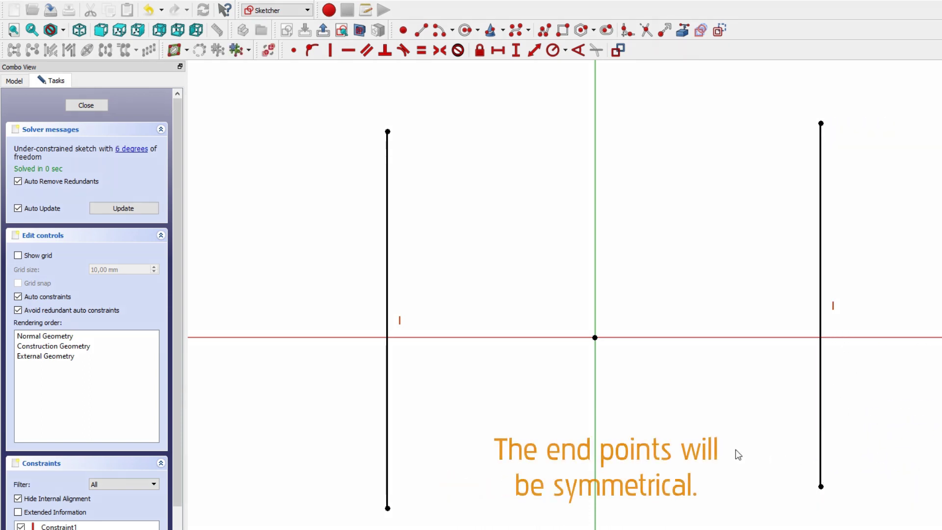
# Make the end points of each vertical line symmetrical about the X-axis
pyautogui.click(388, 508)
pyautogui.click(388, 132)
pyautogui.click(441, 337)
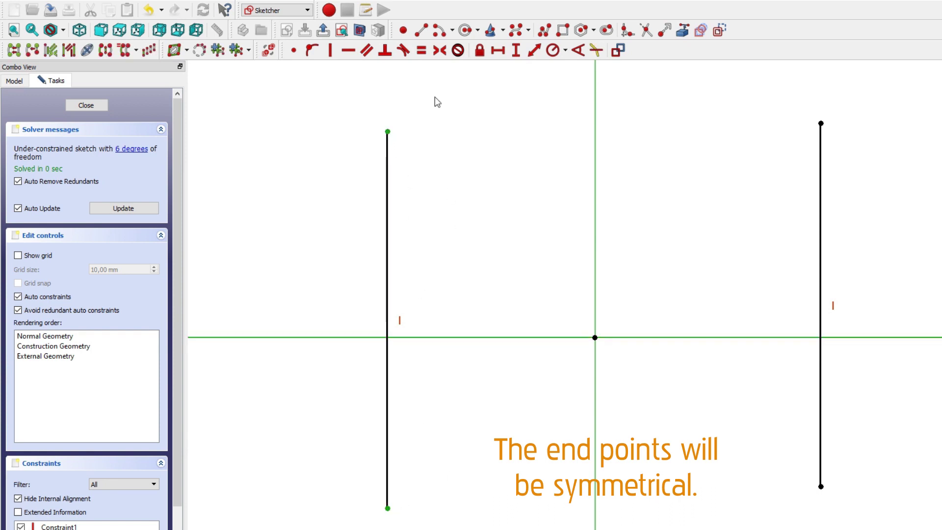
pyautogui.click(438, 51)
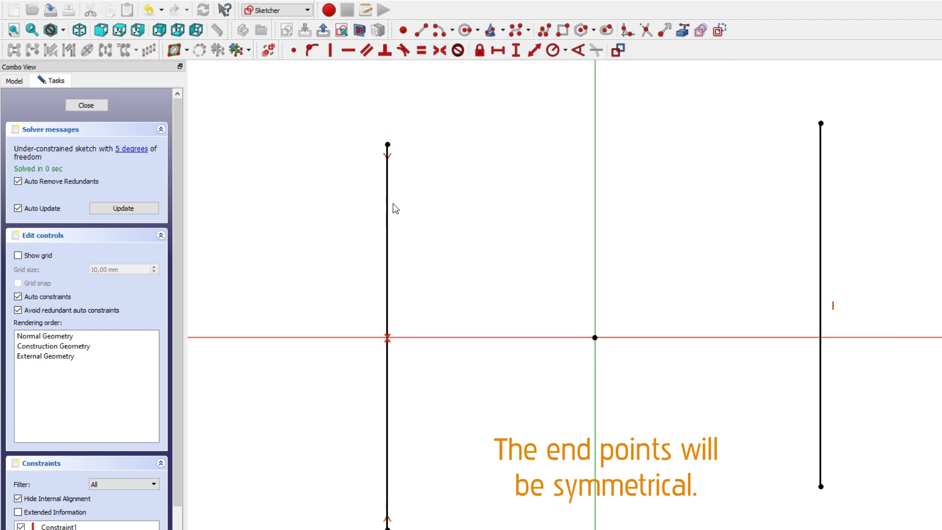
pyautogui.click(821, 123)
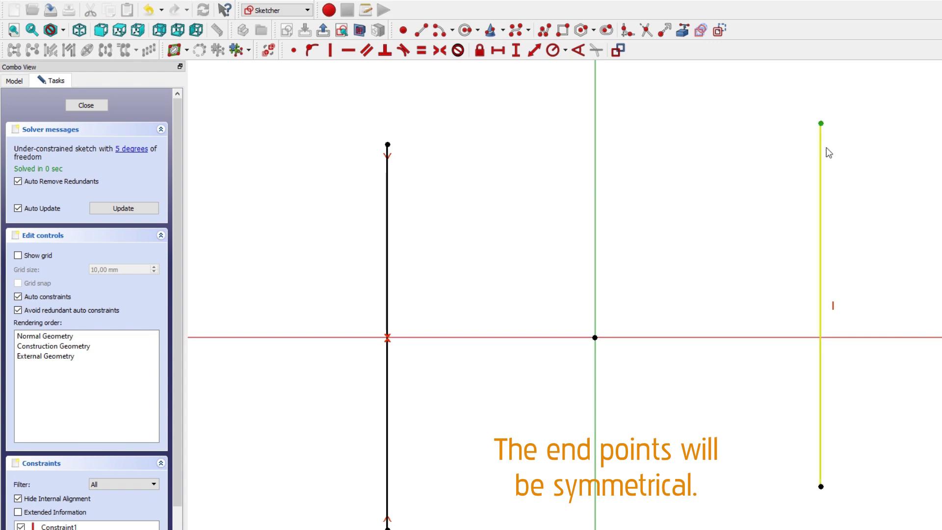
pyautogui.click(821, 487)
pyautogui.click(784, 337)
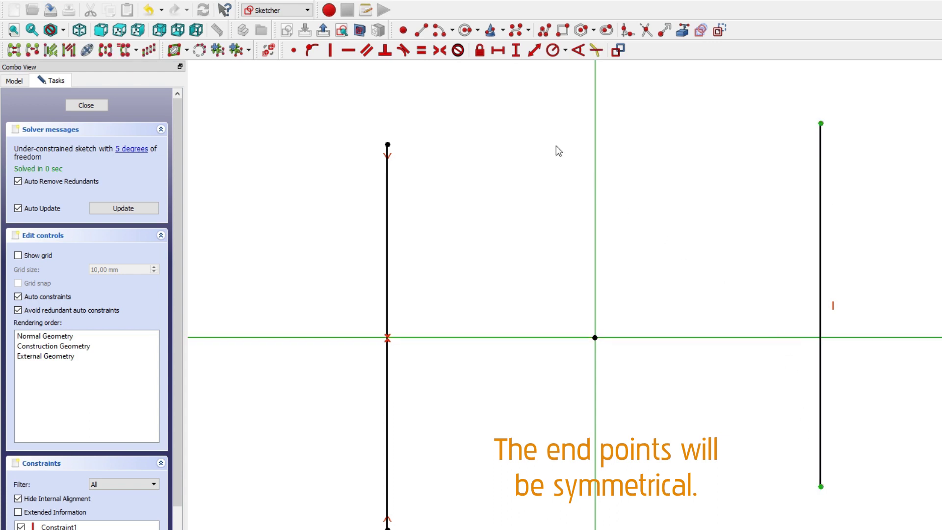
pyautogui.click(445, 54)
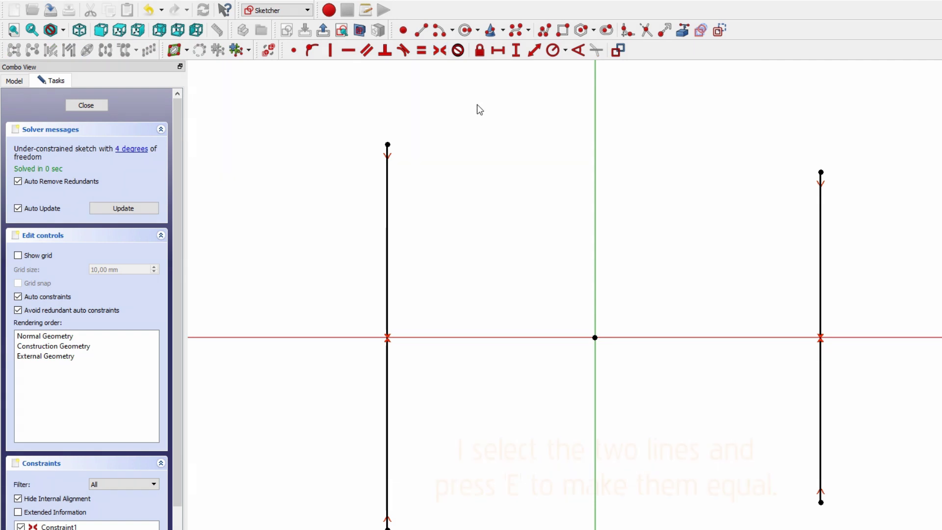
# Constrain the two vertical lines to equal length
pyautogui.click(388, 193)
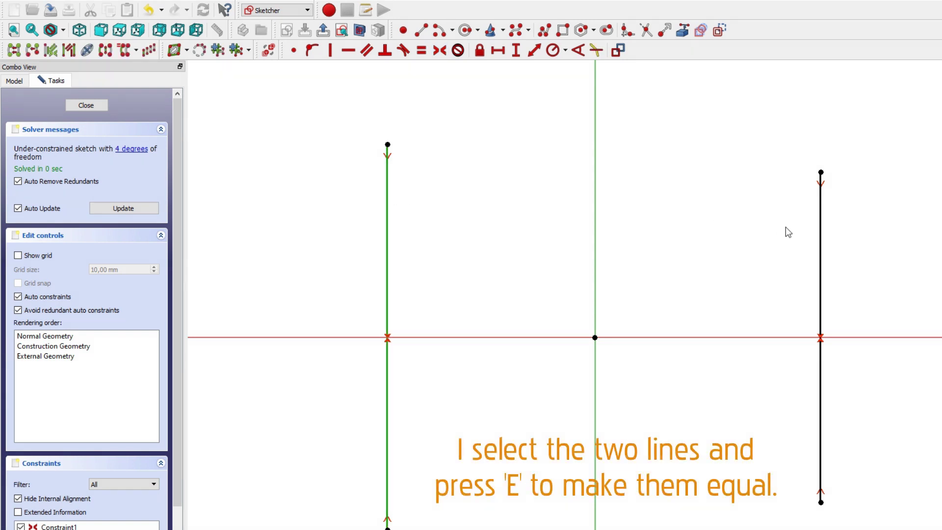
pyautogui.click(820, 248)
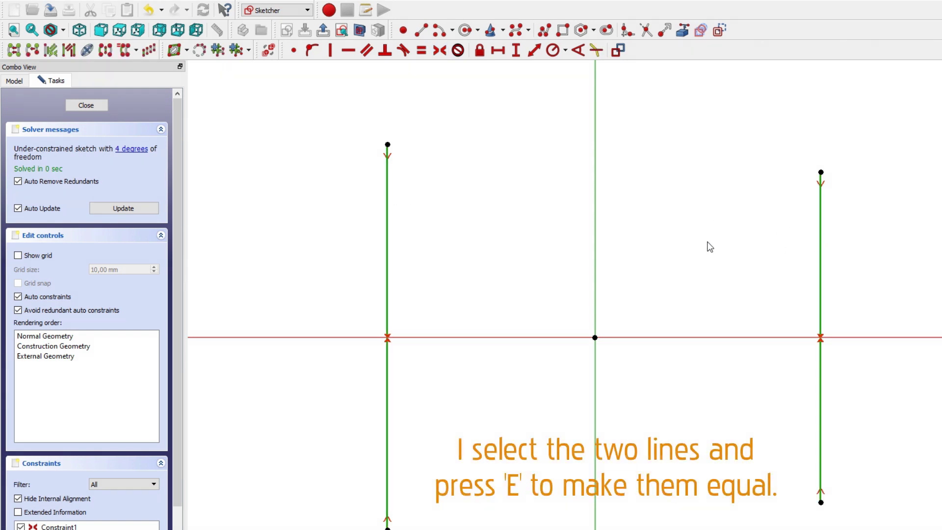
pyautogui.press('e')
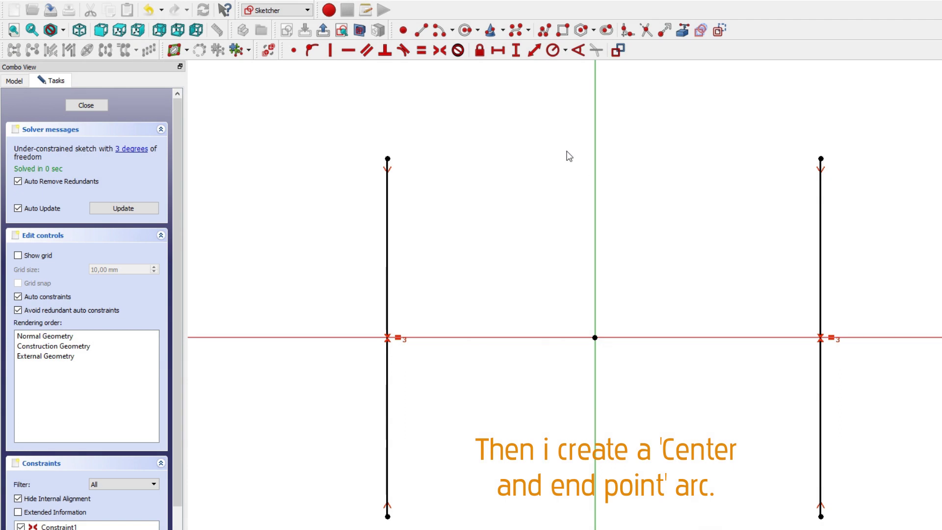
# Draw a center-and-end-points arc of about 82 mm radius, centered on the Y-axis below the origin, joining the upper ends of both lines
pyautogui.click(452, 32)
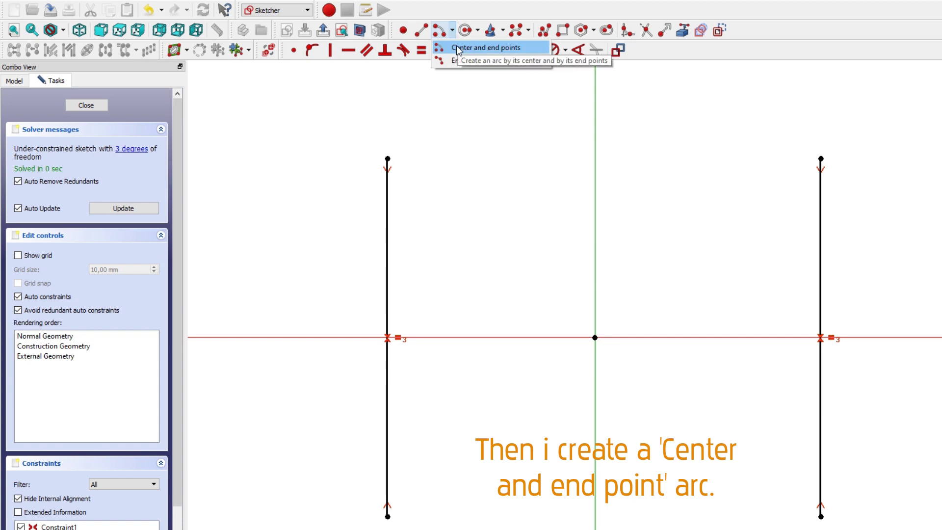
pyautogui.click(456, 49)
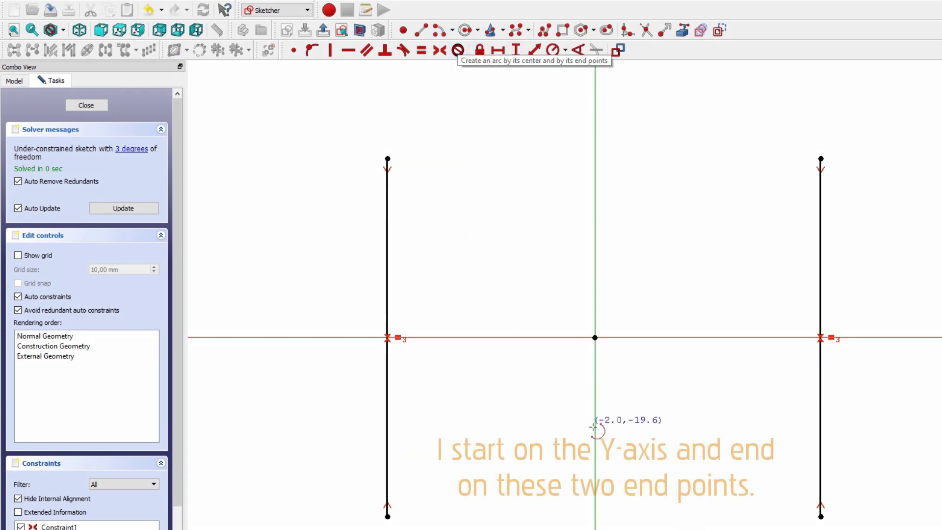
pyautogui.click(596, 457)
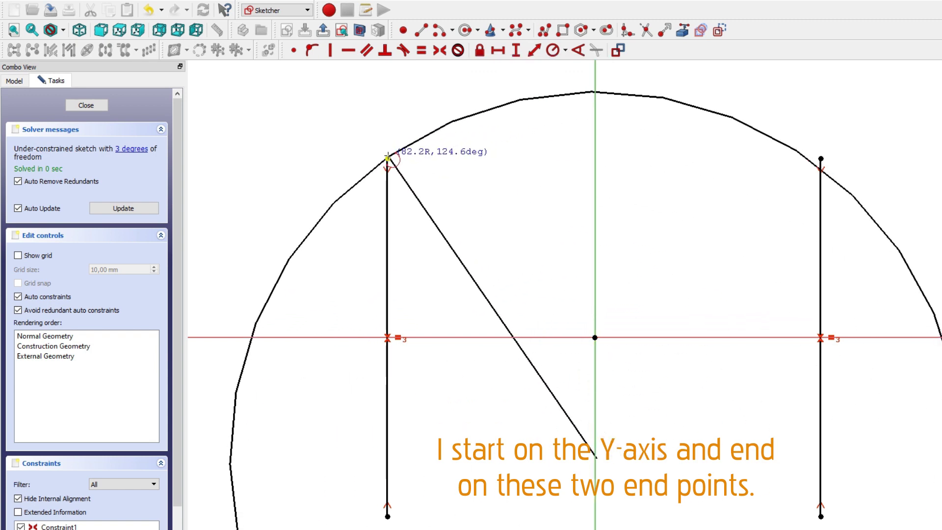
pyautogui.click(387, 158)
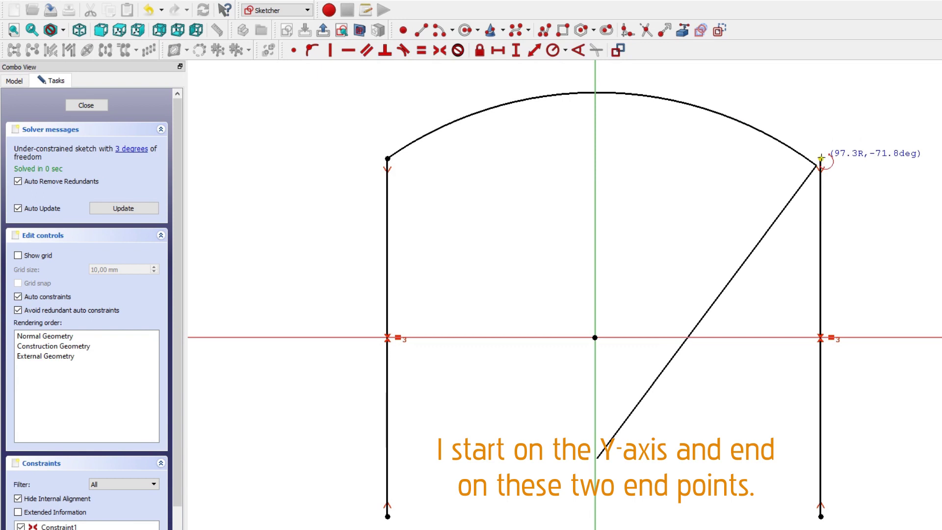
pyautogui.click(821, 158)
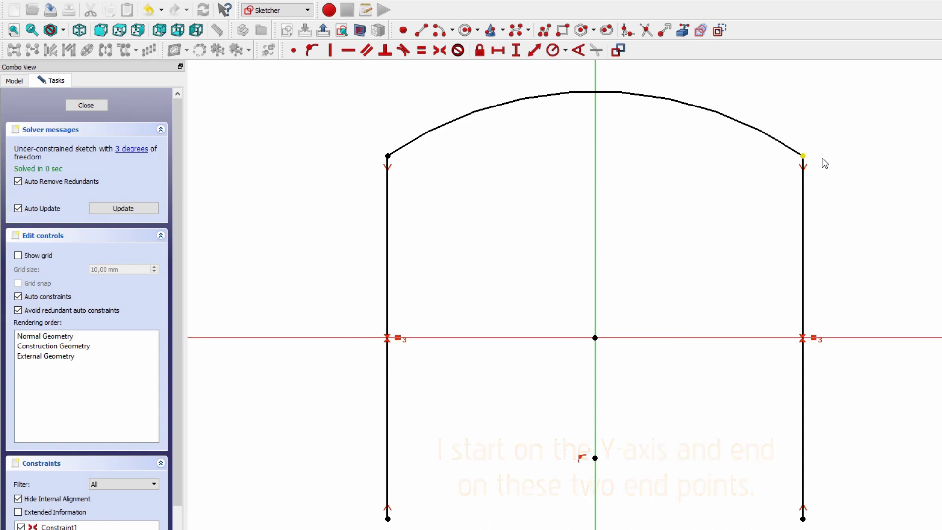
# Constrain the left vertical line's length to 78 mm
pyautogui.click(387, 220)
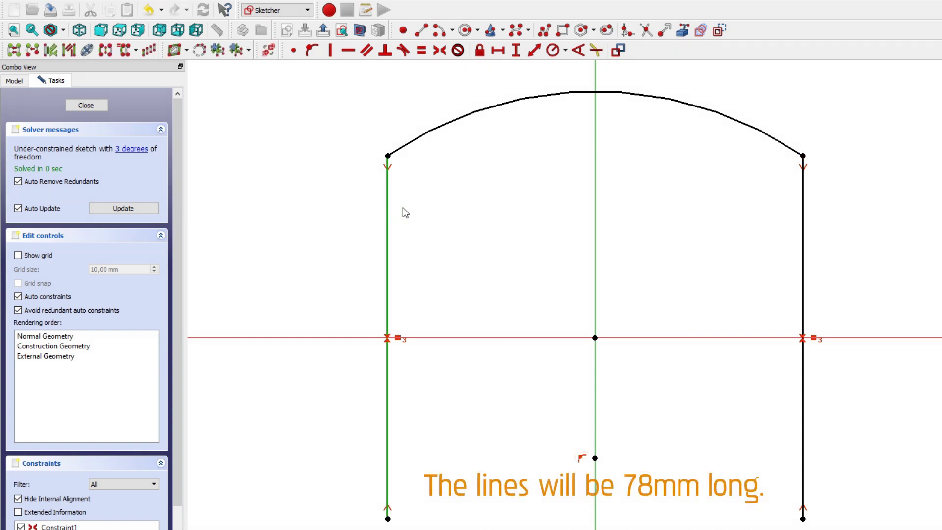
pyautogui.click(515, 50)
pyautogui.write('78mm')
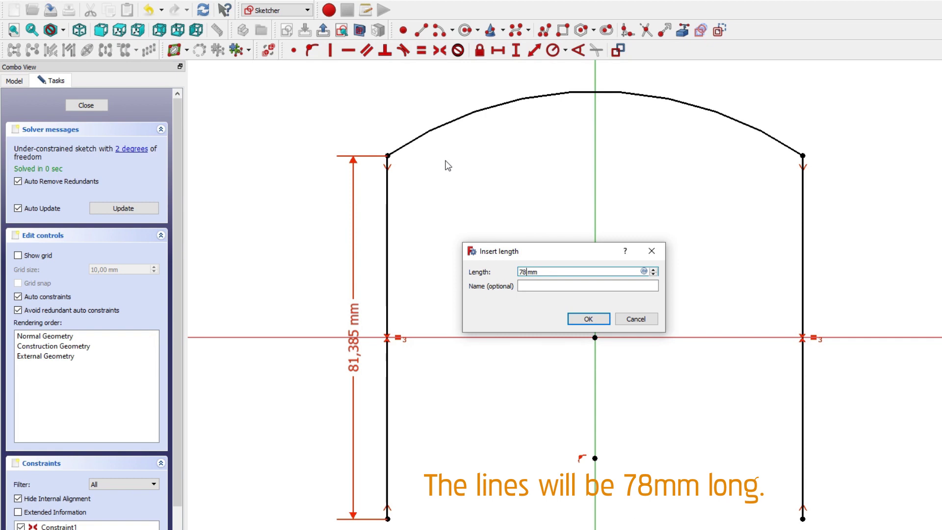
pyautogui.press('Return')
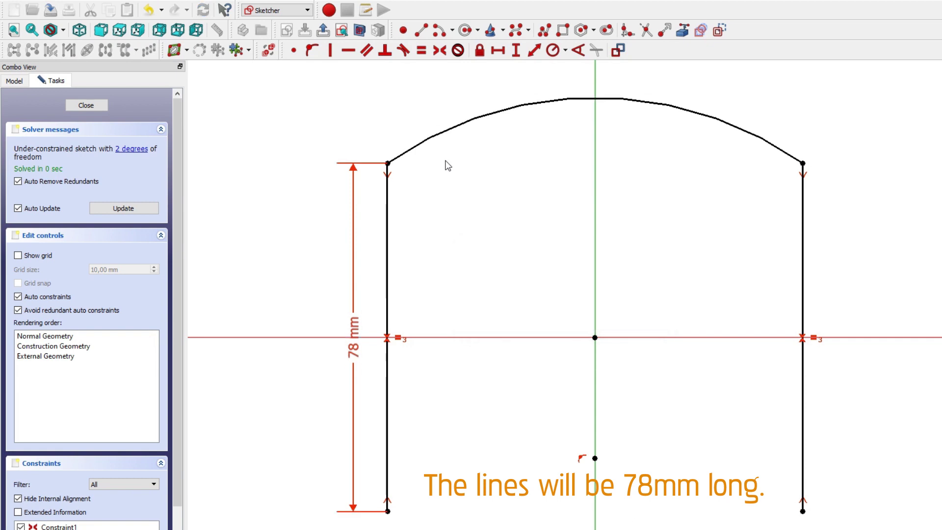
# Constrain the upper arc's radius to 300 mm and move its dimension label clear of the Y-axis
pyautogui.click(458, 126)
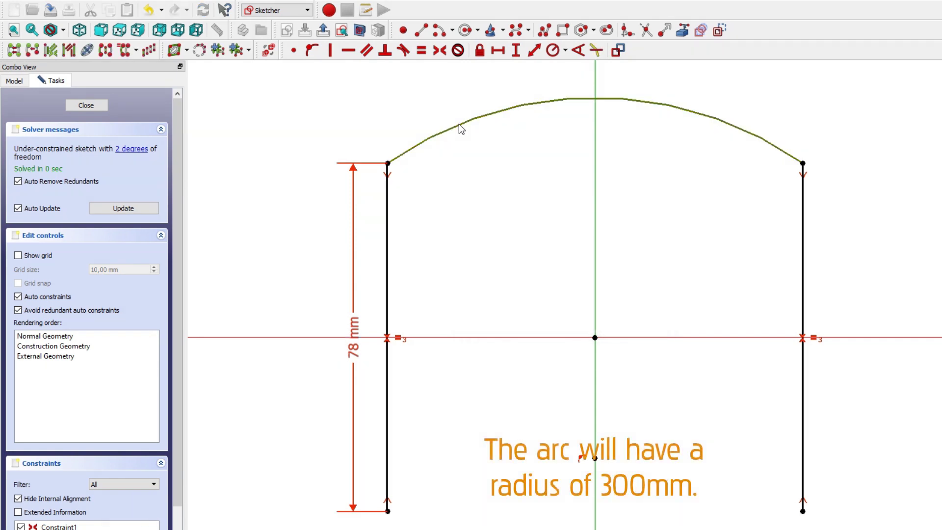
pyautogui.click(553, 50)
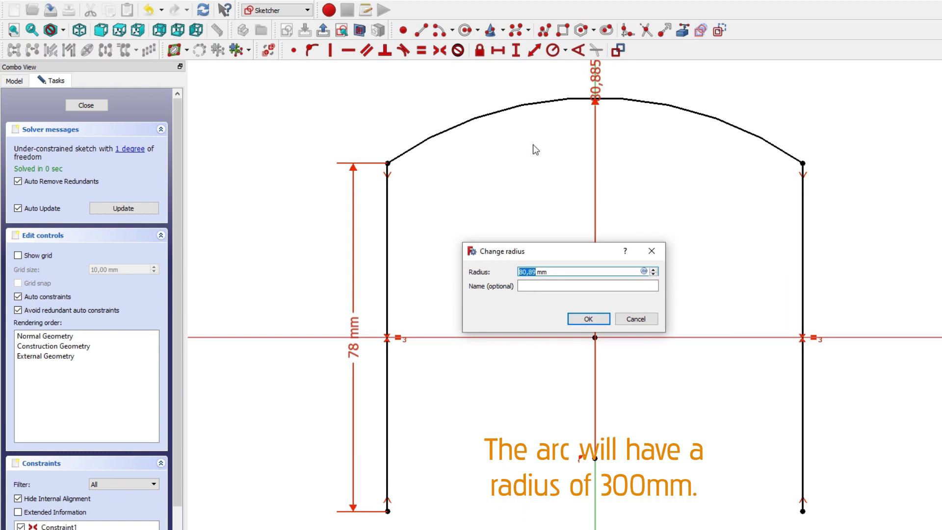
pyautogui.write('300')
pyautogui.press('Return')
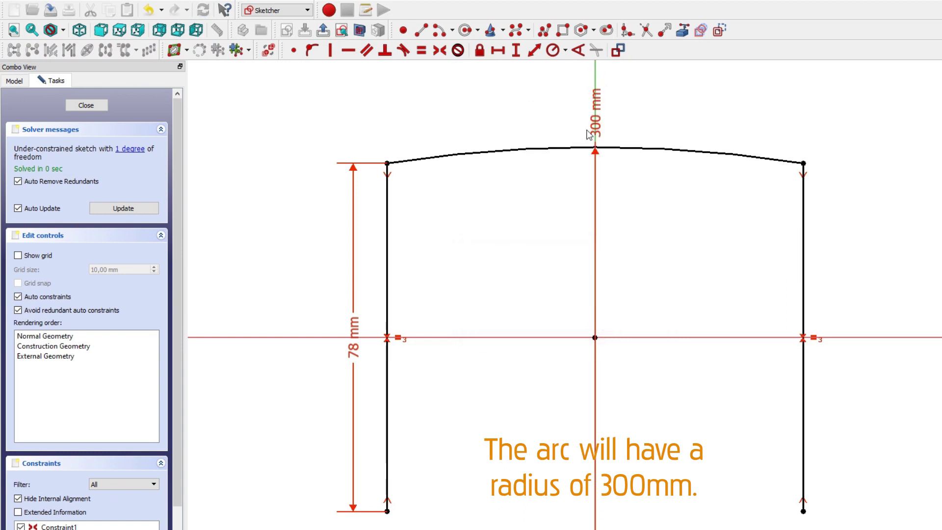
pyautogui.moveTo(596, 127); pyautogui.dragTo(684, 117)
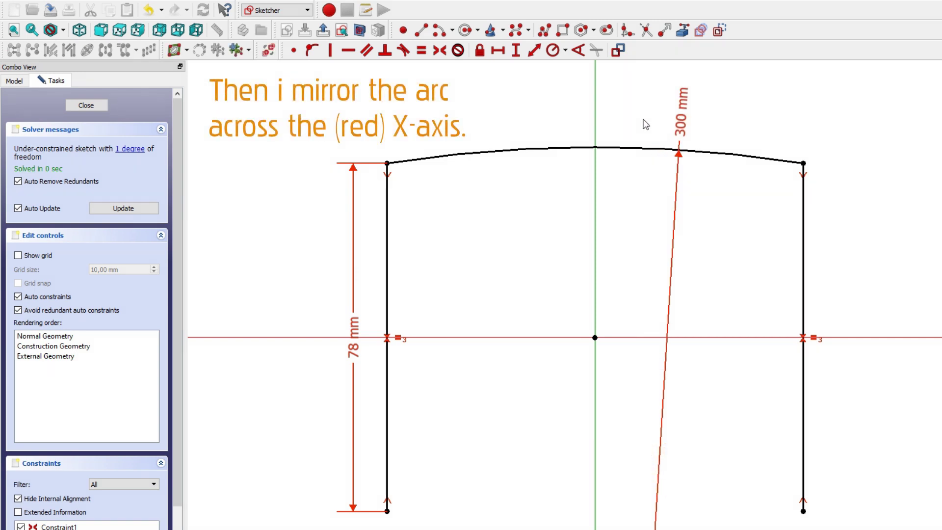
# Mirror the upper arc across the X-axis
pyautogui.click(532, 146)
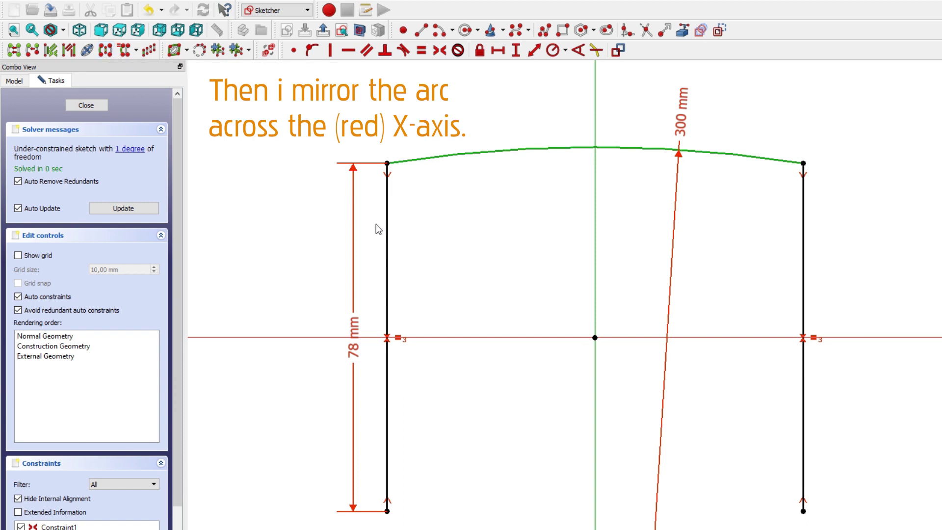
pyautogui.click(456, 337)
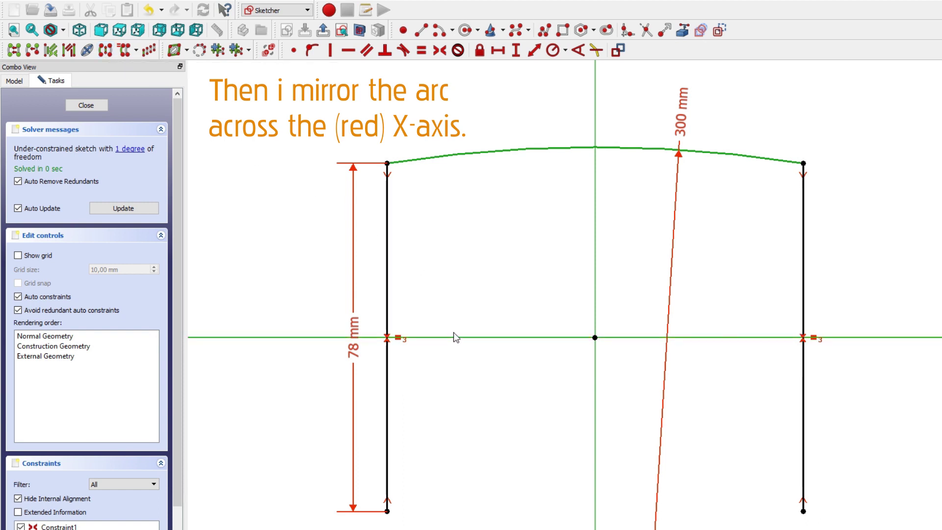
pyautogui.click(106, 50)
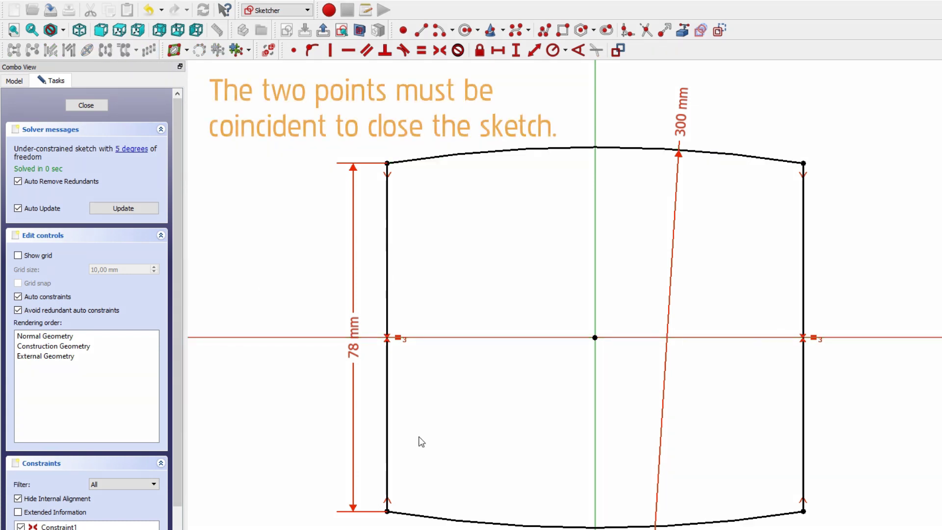
# Pull the left line outward to separate the lower corner points, then make both lower arc ends coincident with the lines' lower ends
pyautogui.moveTo(388, 516); pyautogui.dragTo(368, 512)
pyautogui.click(387, 511)
pyautogui.click(364, 512)
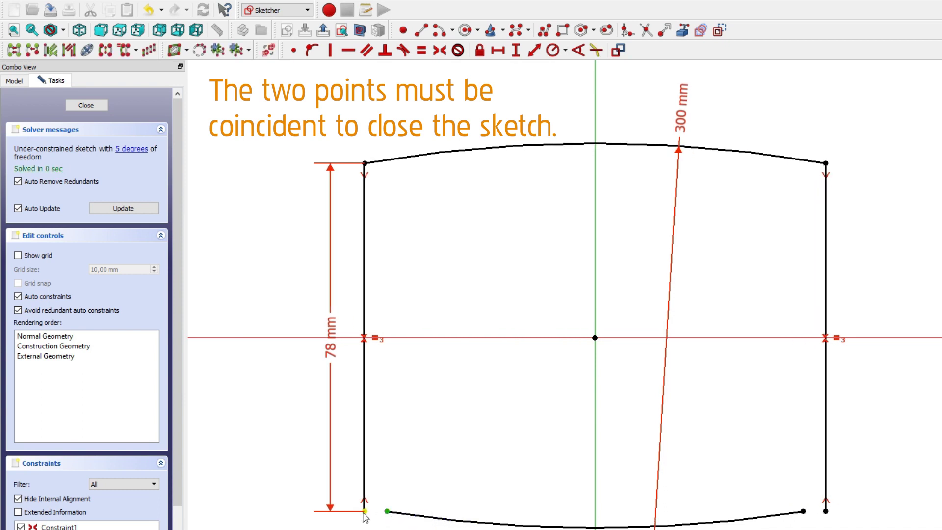
pyautogui.click(292, 52)
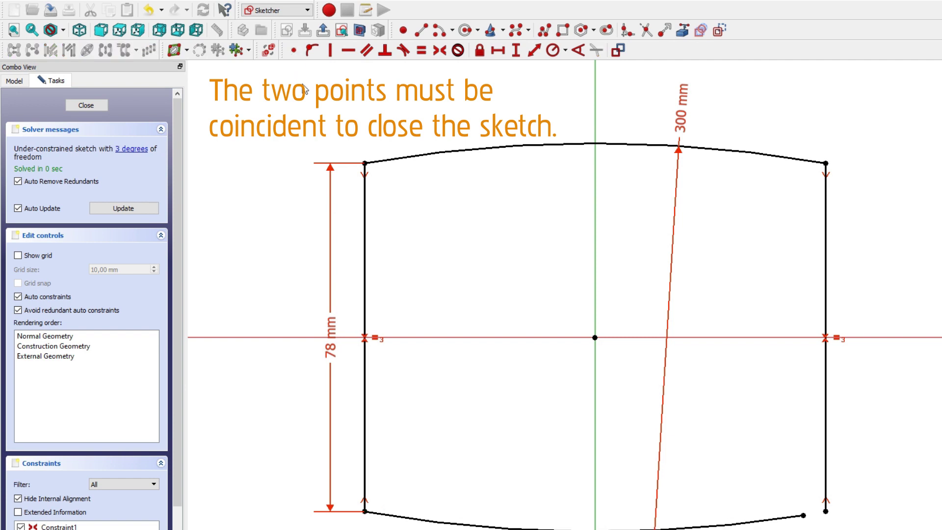
pyautogui.click(804, 515)
pyautogui.click(824, 512)
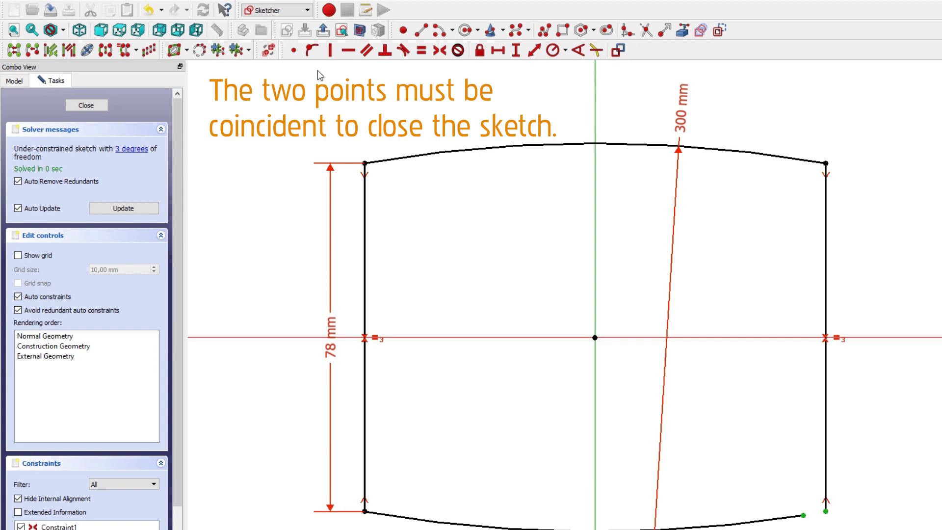
pyautogui.click(293, 50)
pyautogui.scroll(-3, 491, 475)
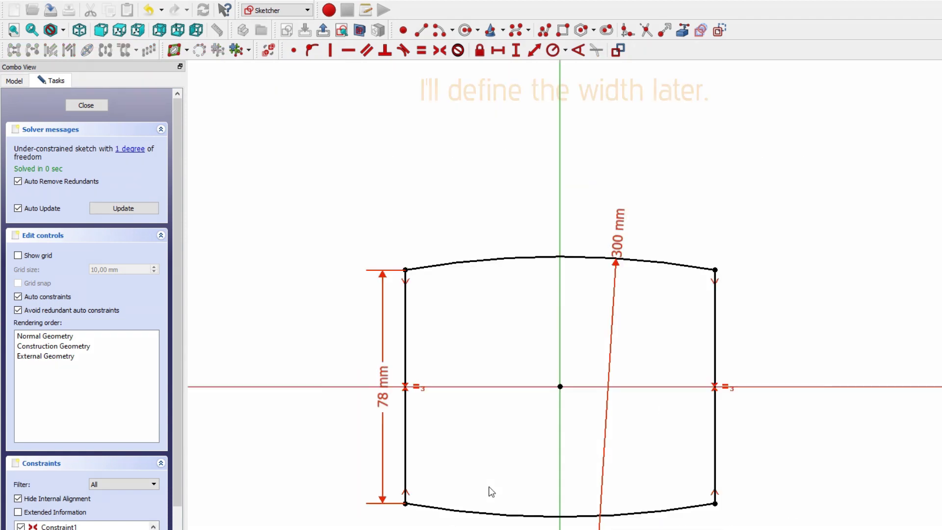
# Pull the profile's lower-left corner outward to widen it and draw three stacked rectangles inside, each about 102 mm wide
pyautogui.moveTo(494, 472); pyautogui.dragTo(508, 448, button='middle')
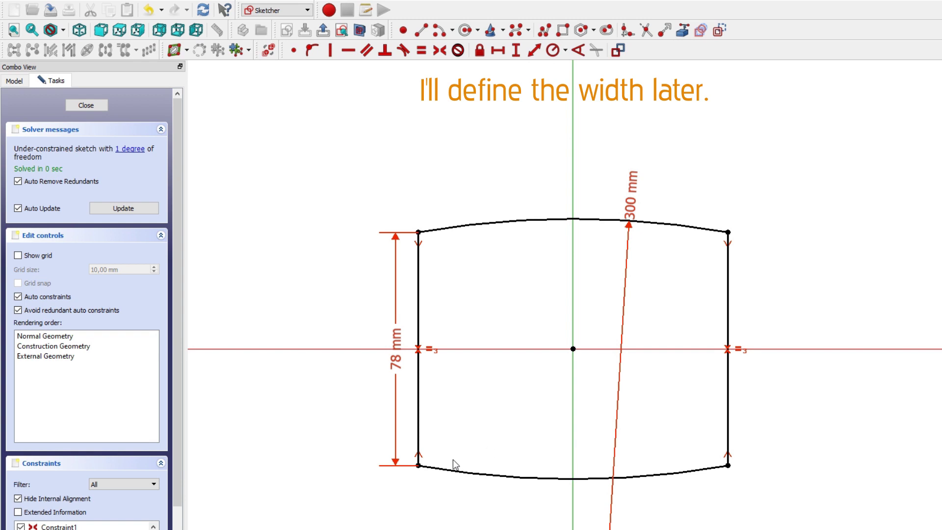
pyautogui.moveTo(418, 466)
pyautogui.mouseDown()
pyautogui.moveTo(404, 485)
pyautogui.moveTo(419, 483)
pyautogui.moveTo(400, 480)
pyautogui.mouseUp()
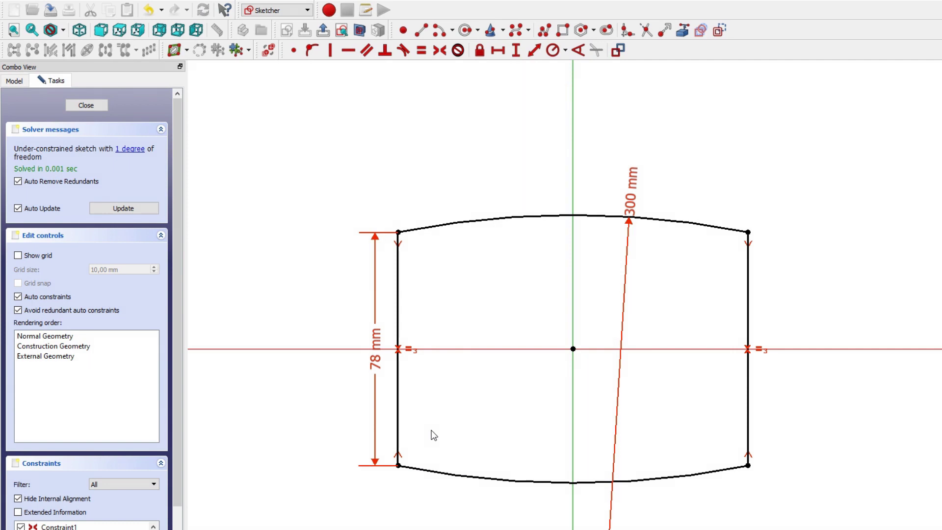
pyautogui.click(560, 34)
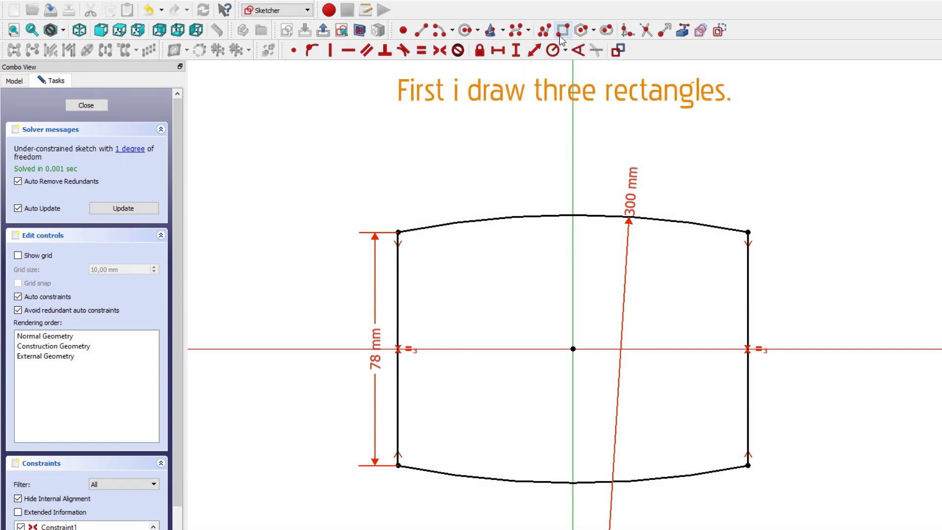
pyautogui.click(415, 254)
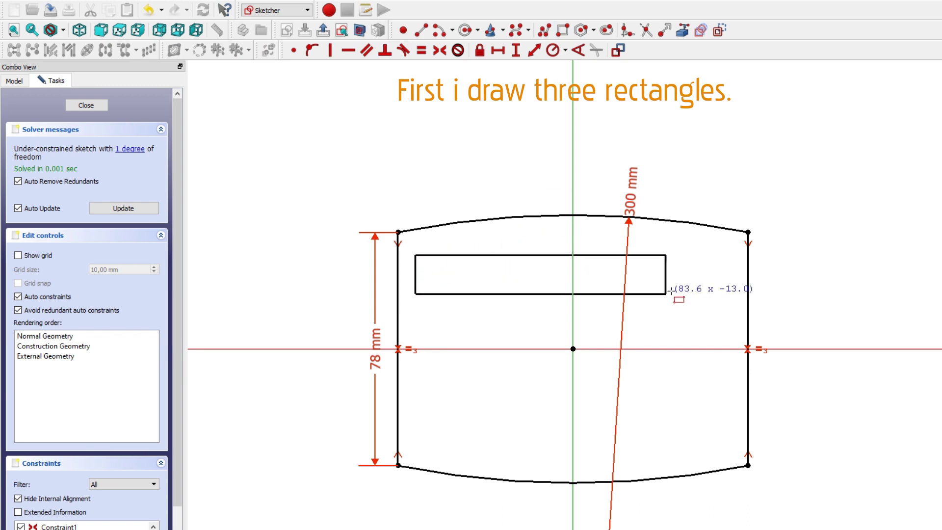
pyautogui.click(719, 299)
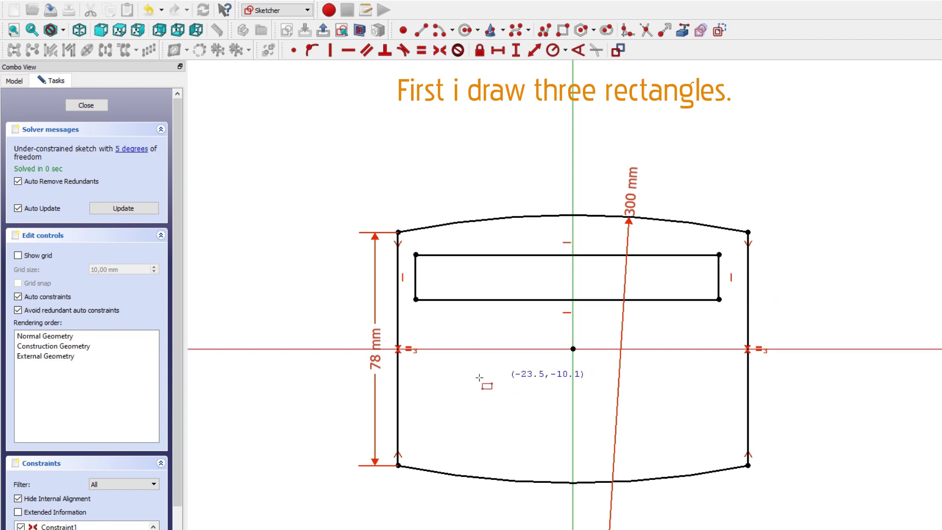
pyautogui.click(416, 335)
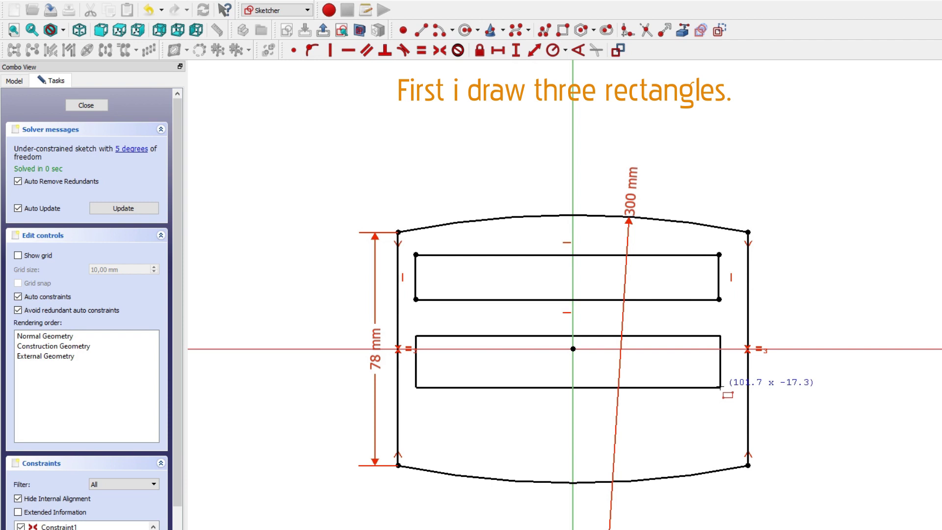
pyautogui.click(721, 387)
pyautogui.click(415, 420)
pyautogui.click(723, 448)
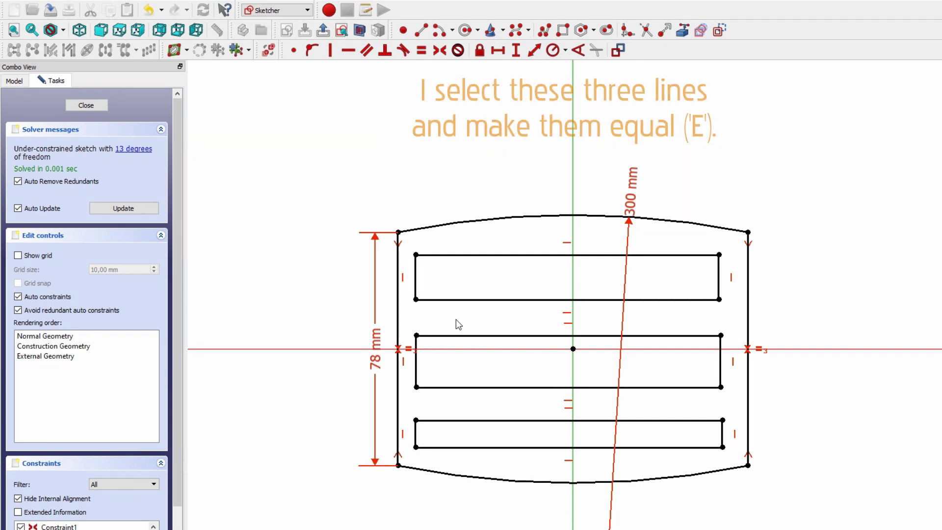
# Make the bottom edges of the three rectangles equal in length
pyautogui.click(456, 300)
pyautogui.click(445, 387)
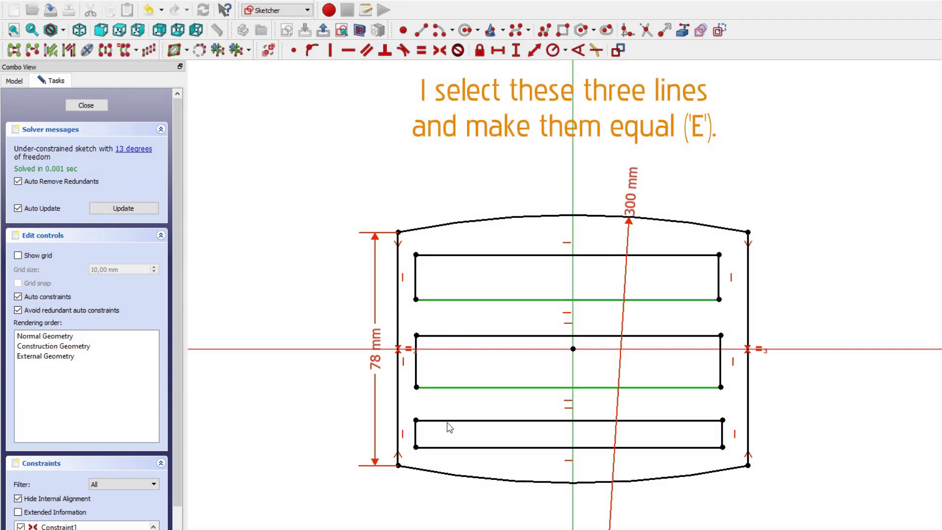
pyautogui.click(447, 447)
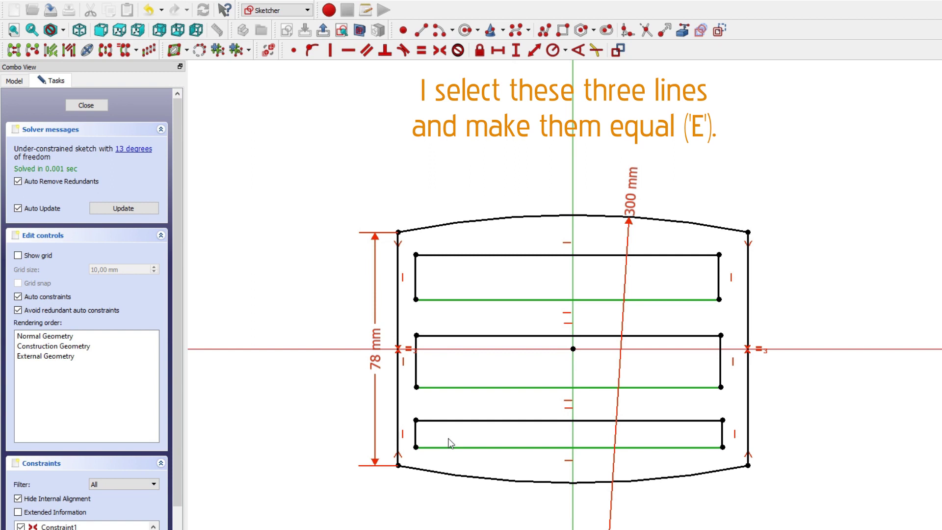
pyautogui.press('e')
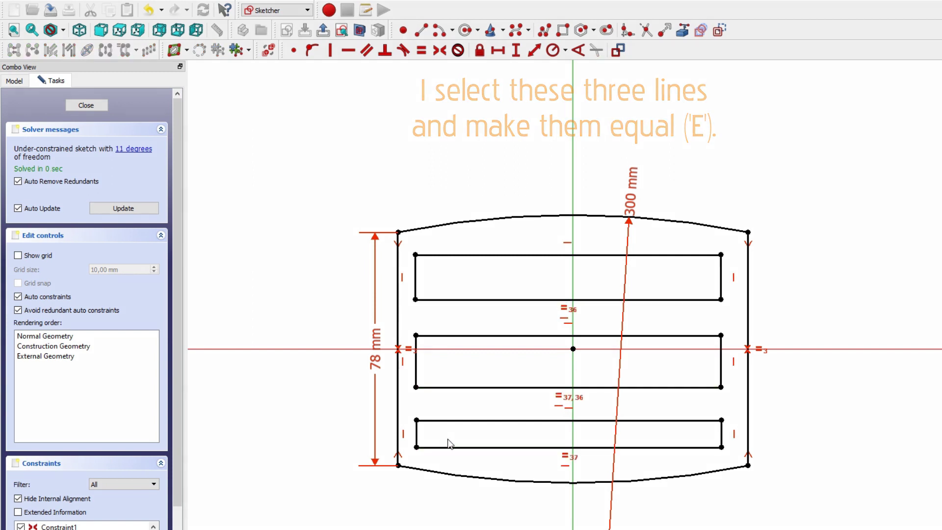
# Constrain the left edge of the uppermost rectangle to a vertical length of 16 mm
pyautogui.click(416, 273)
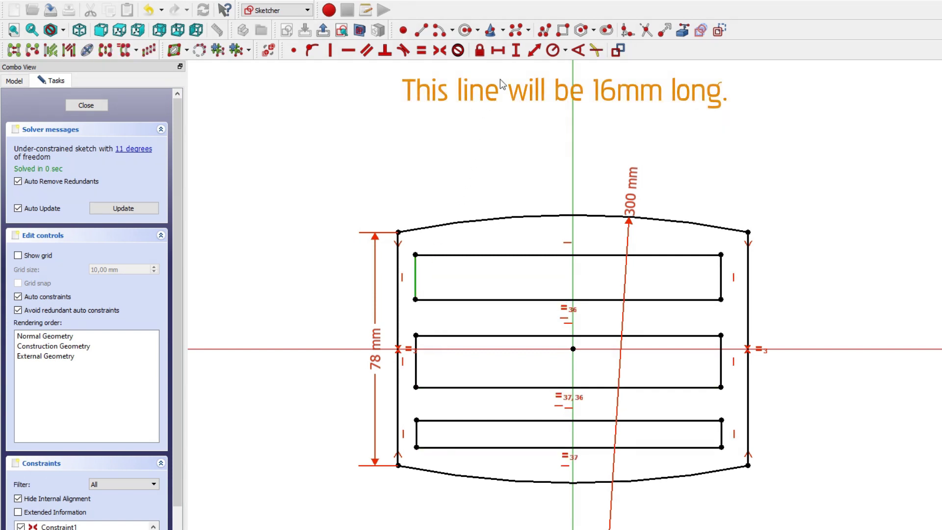
pyautogui.click(516, 50)
pyautogui.write('16')
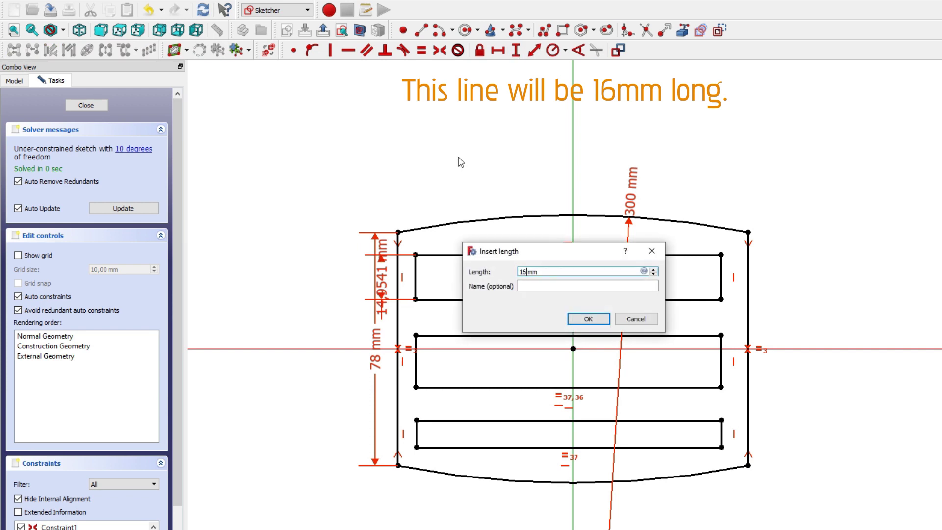
pyautogui.press('Return')
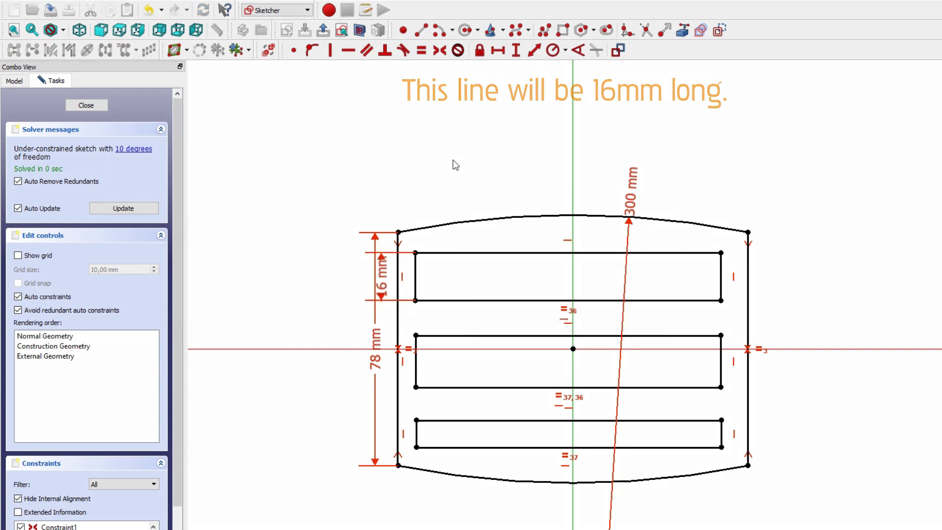
# Draw a circle centred on the Y-axis between the upper arc and the uppermost rectangle, and constrain its radius to 3 mm
pyautogui.click(465, 30)
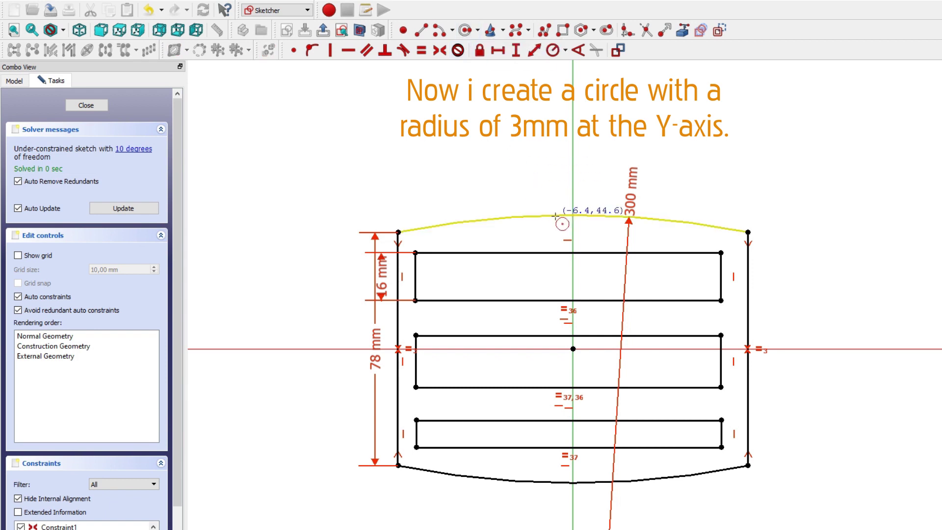
pyautogui.click(573, 234)
pyautogui.click(583, 235)
pyautogui.click(583, 235)
pyautogui.click(552, 50)
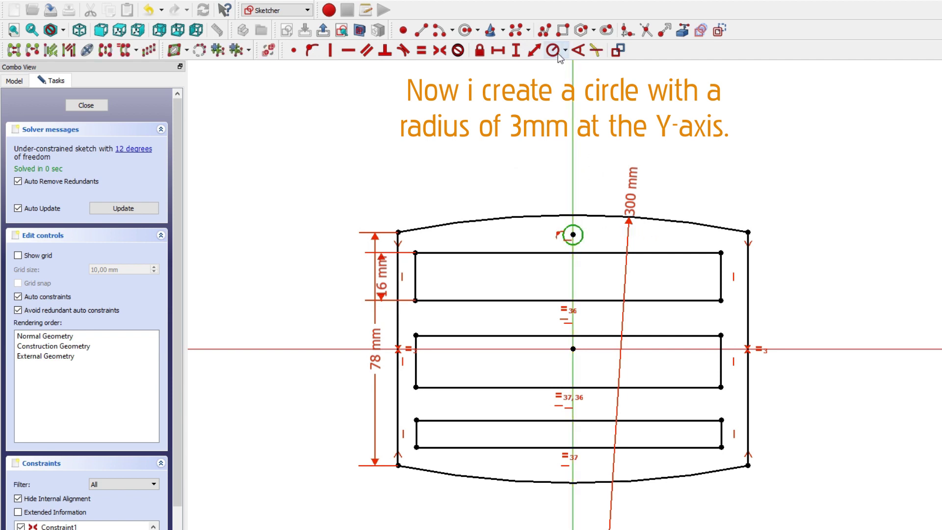
pyautogui.write('3mm')
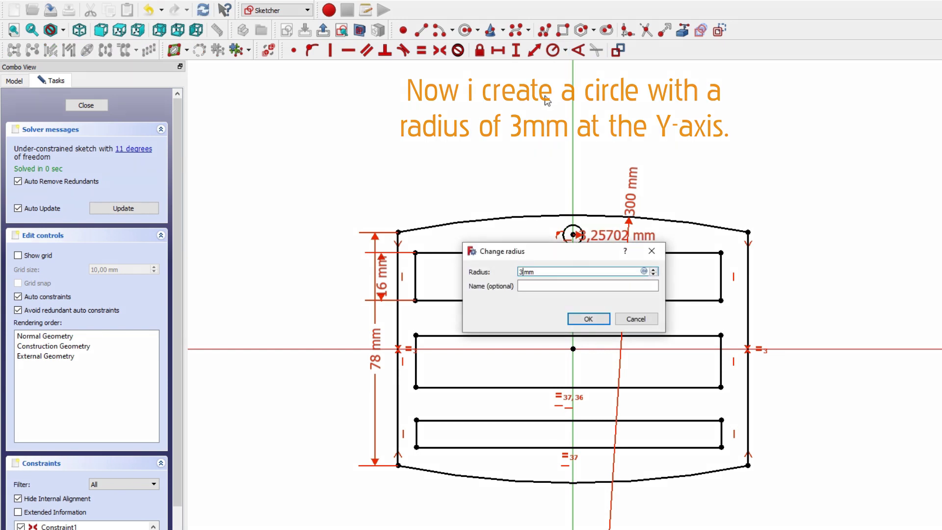
pyautogui.press('Return')
# Set a 7 mm vertical distance from the circle's centre to the uppermost rectangle's upper-left corner, and reposition the 7 mm and 16 mm dimension labels
pyautogui.scroll(2, 558, 229)
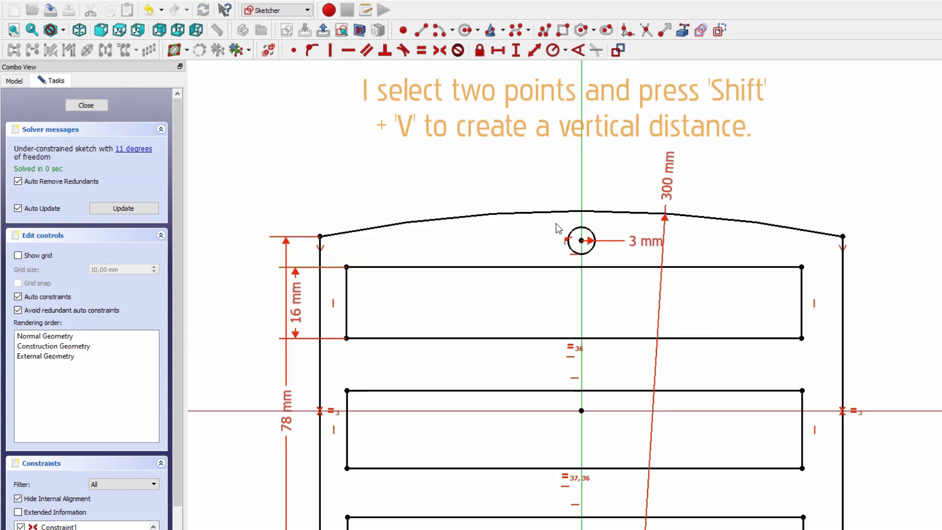
pyautogui.click(581, 241)
pyautogui.click(346, 268)
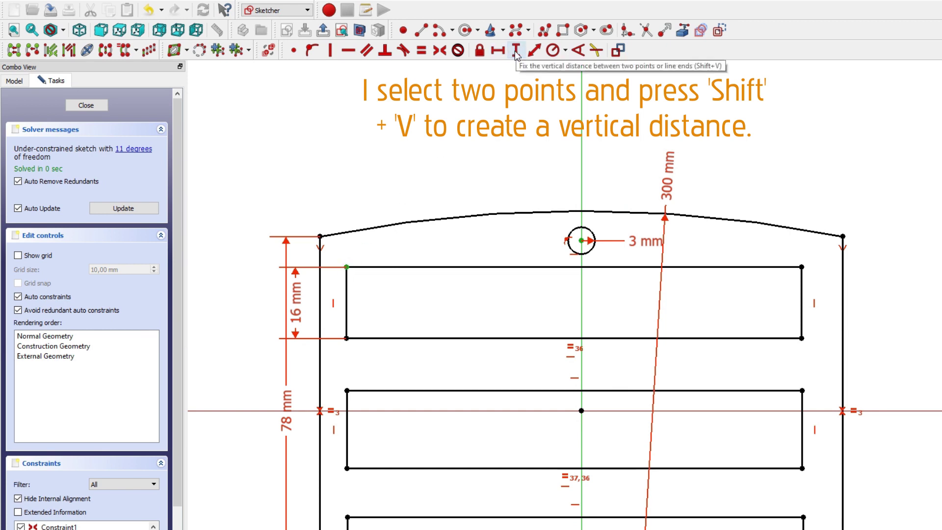
pyautogui.hotkey('shift', 'v')
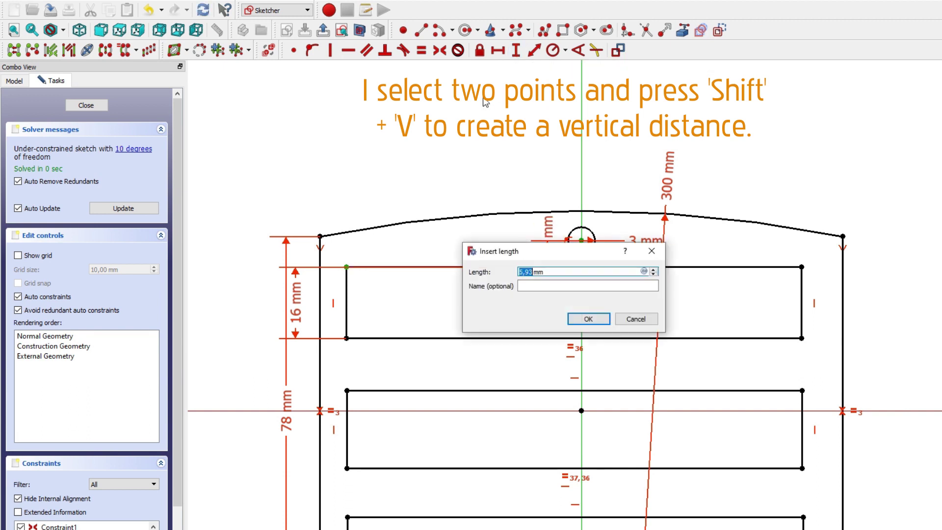
pyautogui.write('7')
pyautogui.press('Return')
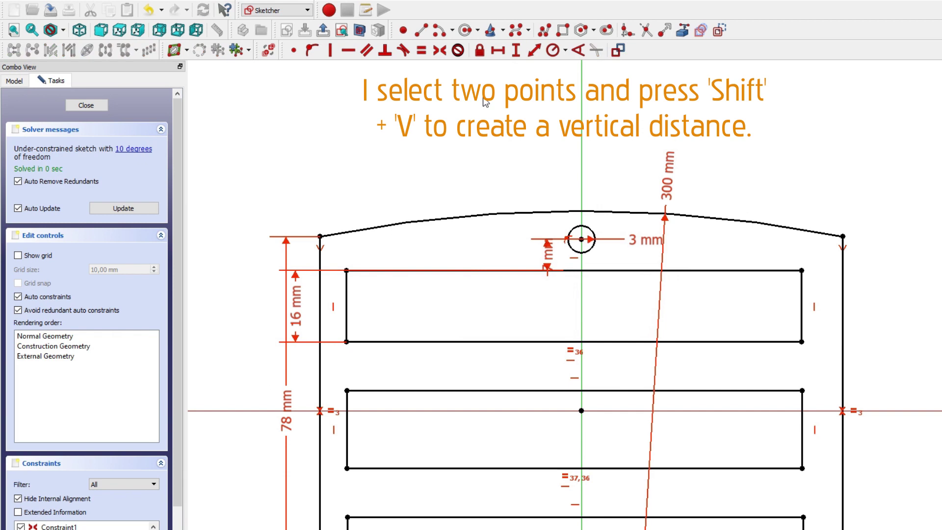
pyautogui.moveTo(547, 253); pyautogui.dragTo(430, 167)
pyautogui.moveTo(303, 312); pyautogui.dragTo(429, 308)
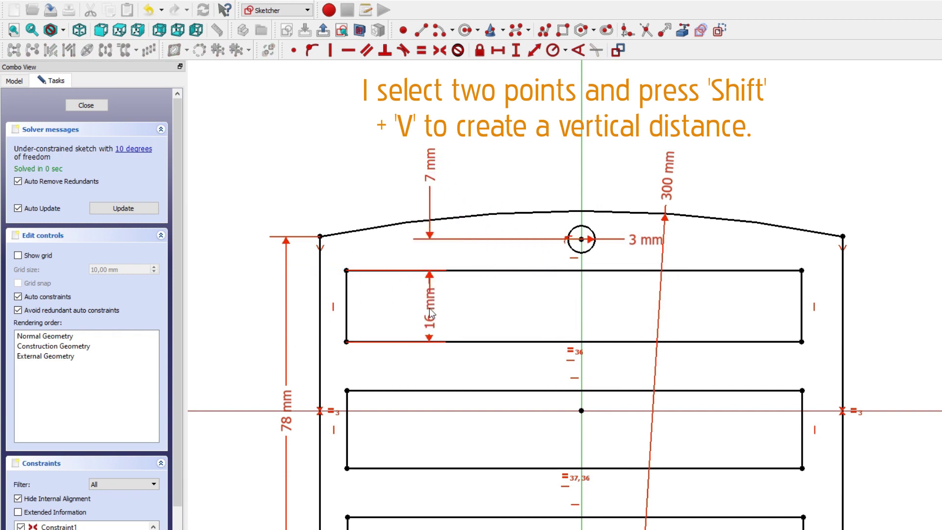
# Enable construction mode and draw two lines joining the left corners of adjacent rectangles across the gaps between them
pyautogui.scroll(-4, 479, 309)
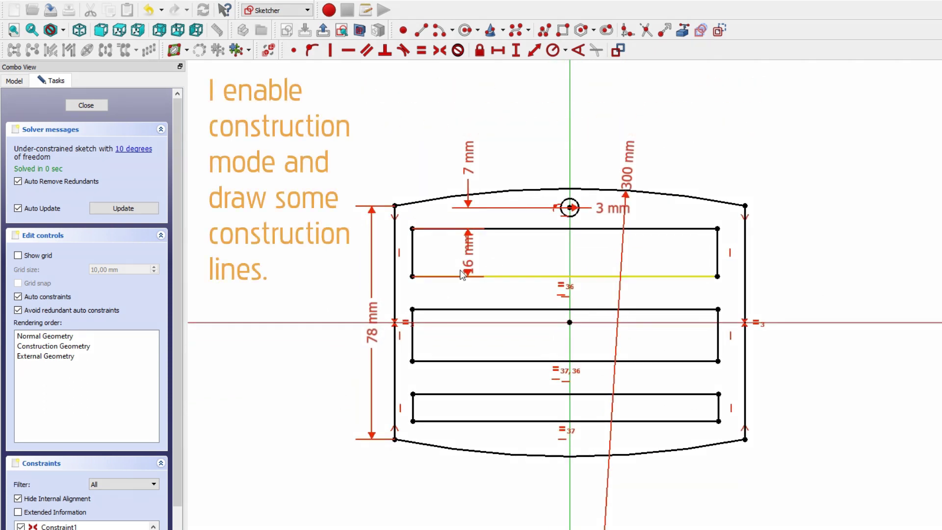
pyautogui.click(717, 32)
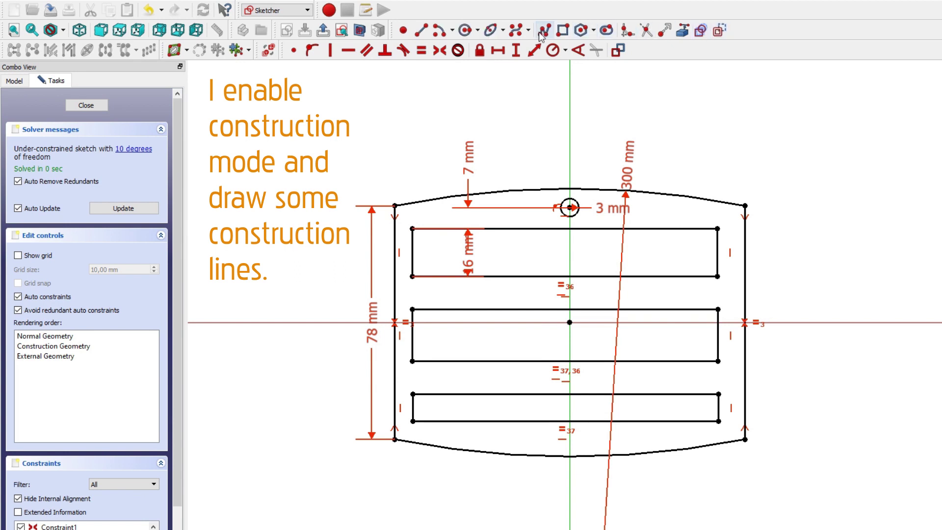
pyautogui.click(425, 33)
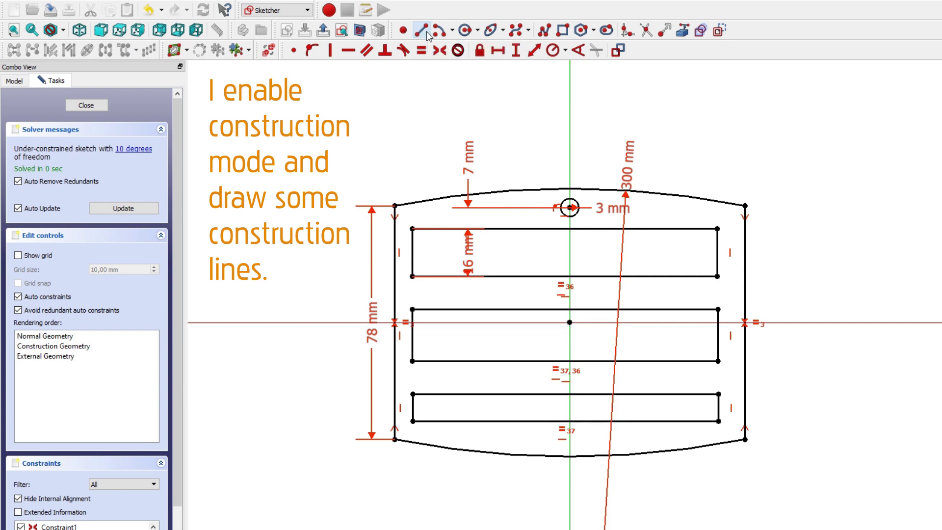
pyautogui.scroll(2, 390, 309)
pyautogui.click(420, 308)
pyautogui.click(424, 261)
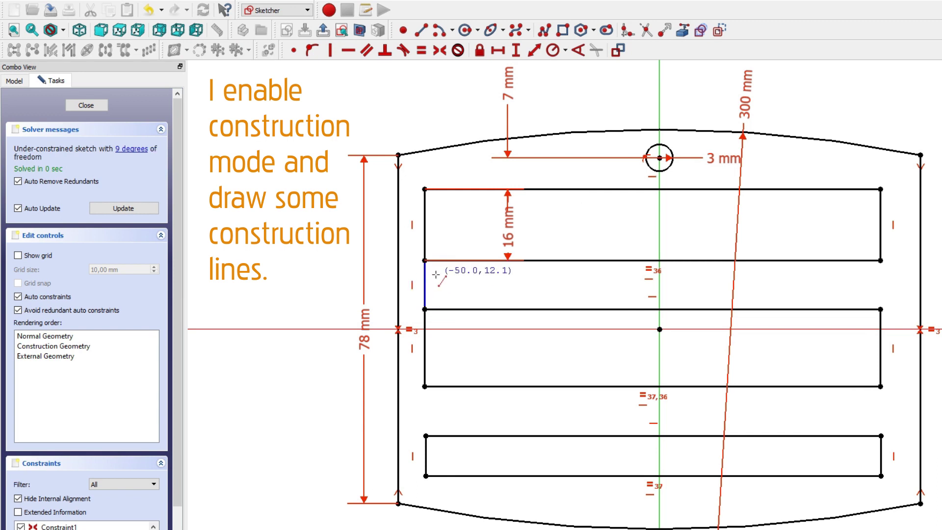
pyautogui.click(425, 385)
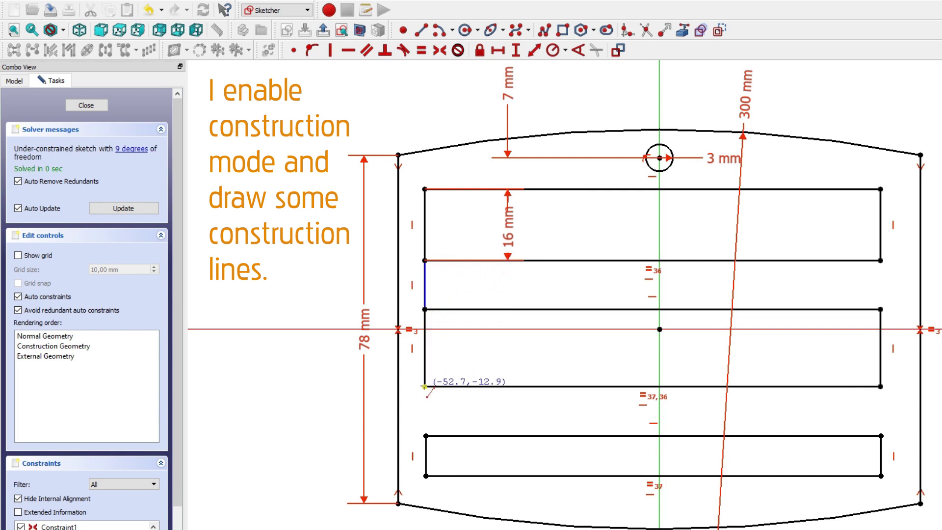
pyautogui.click(426, 434)
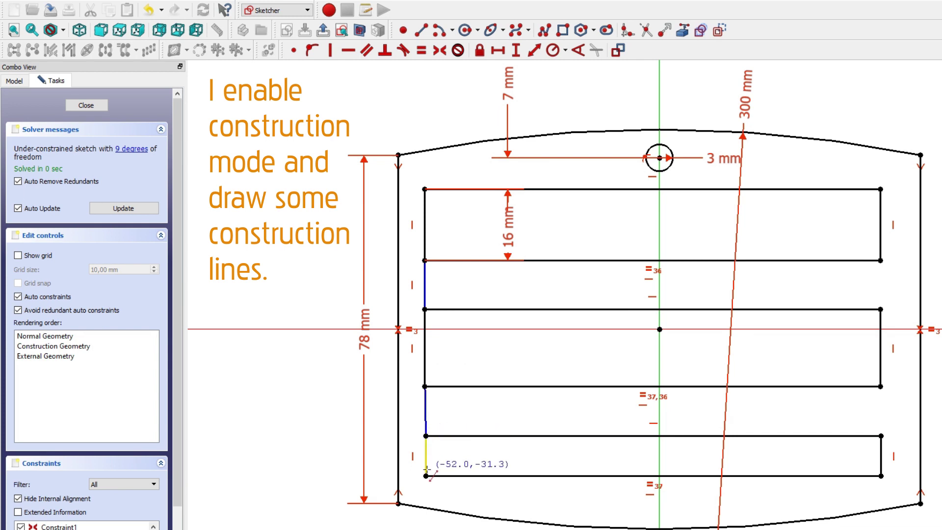
# Draw horizontal construction lines from the lowest rectangle's bottom corners to the profile's sides, plus a short vertical one down from its lower-left corner
pyautogui.click(426, 475)
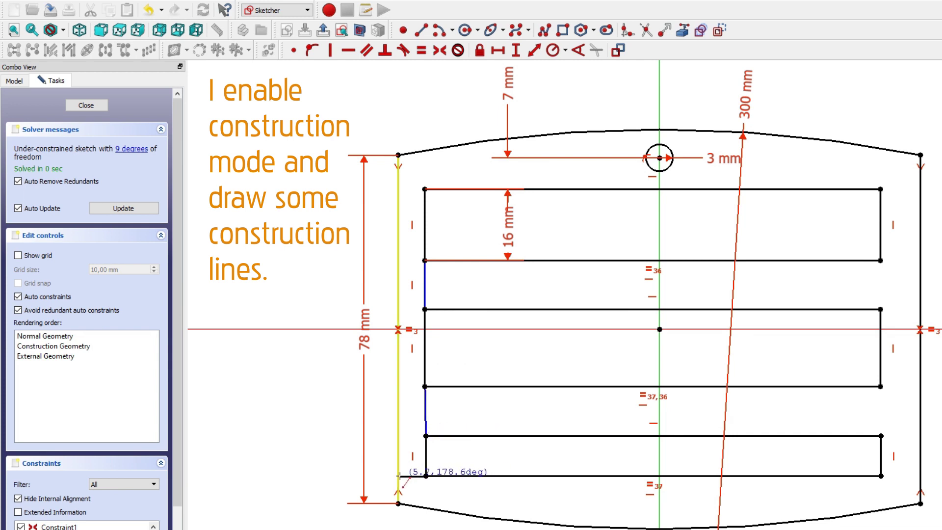
pyautogui.click(398, 475)
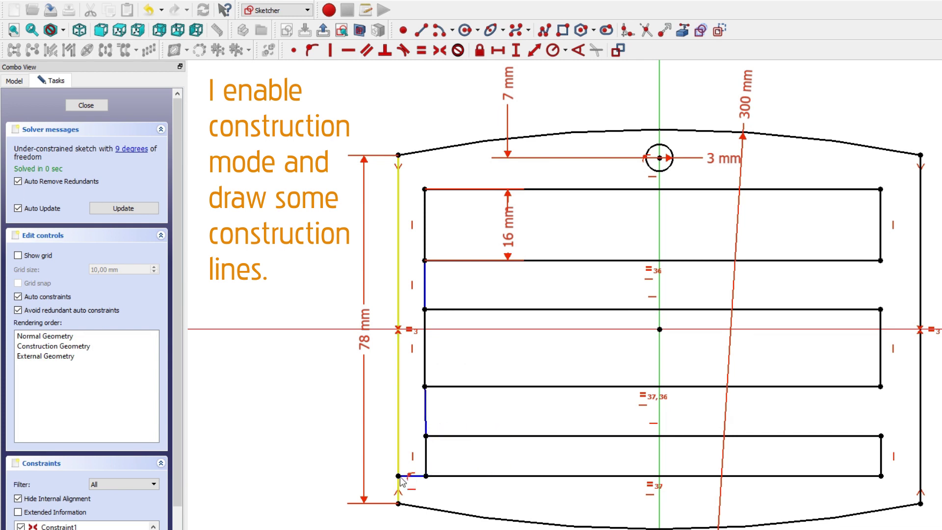
pyautogui.click(426, 476)
pyautogui.click(426, 501)
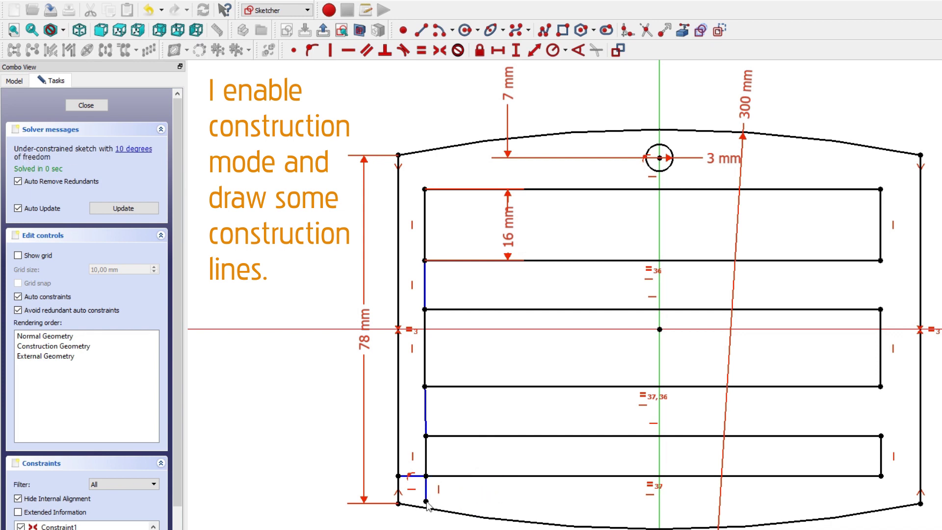
pyautogui.click(881, 475)
pyautogui.click(921, 476)
pyautogui.rightClick(902, 485)
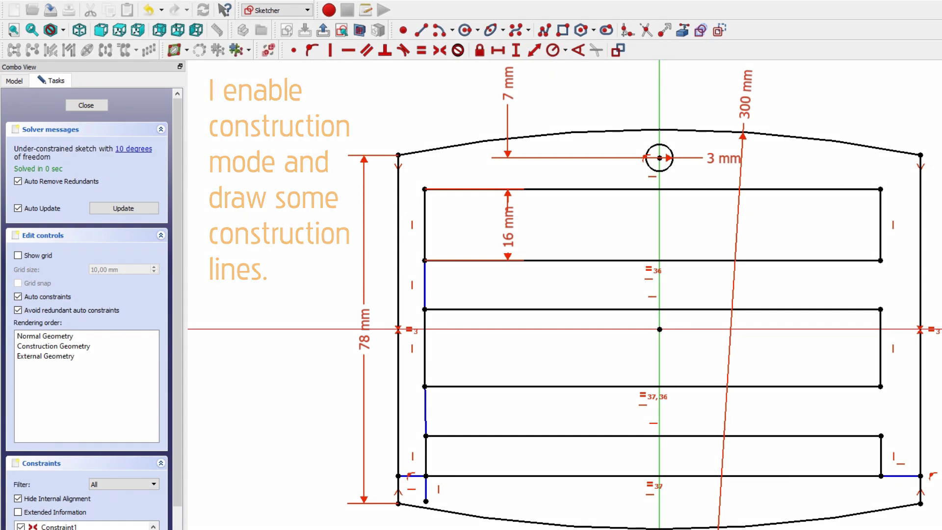
# Constrain the profile's lower-left corner and the lower end of the short vertical construction line to be horizontally aligned
pyautogui.click(399, 503)
pyautogui.click(426, 502)
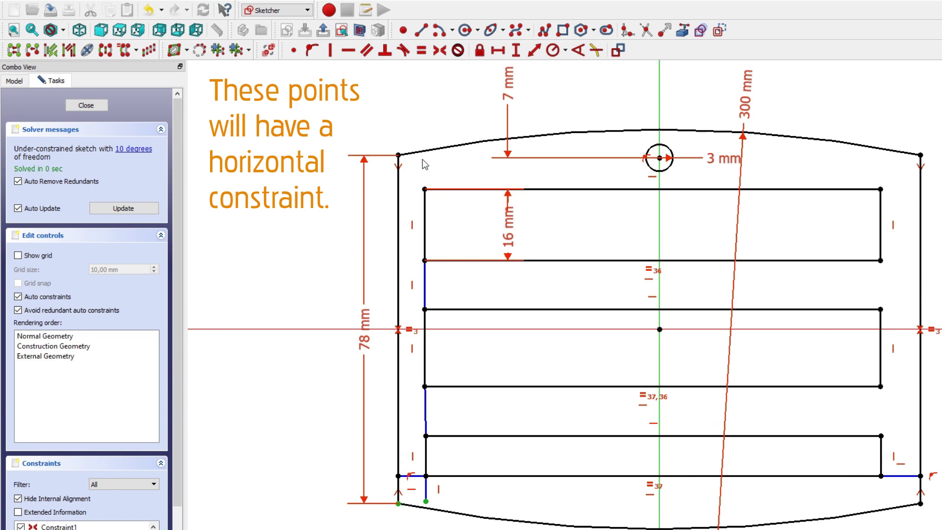
pyautogui.click(349, 51)
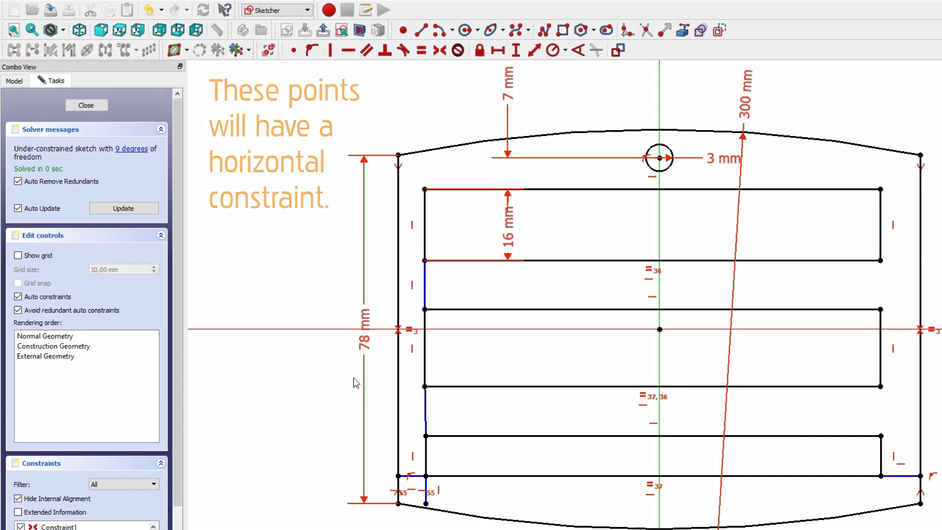
# Shift the lowest rectangle's upper-left corner slightly outward and make the construction line joining it to the middle rectangle vertical
pyautogui.moveTo(426, 436); pyautogui.dragTo(415, 435)
pyautogui.click(419, 424)
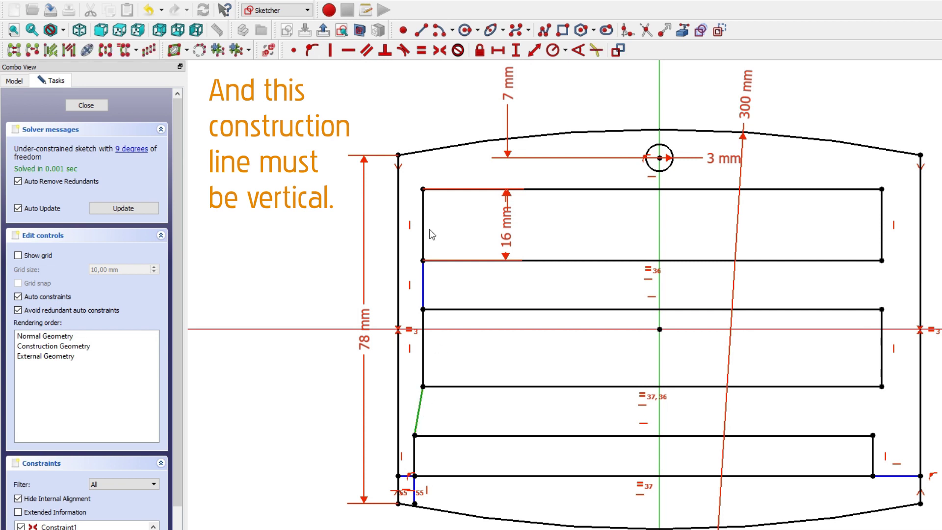
pyautogui.click(331, 51)
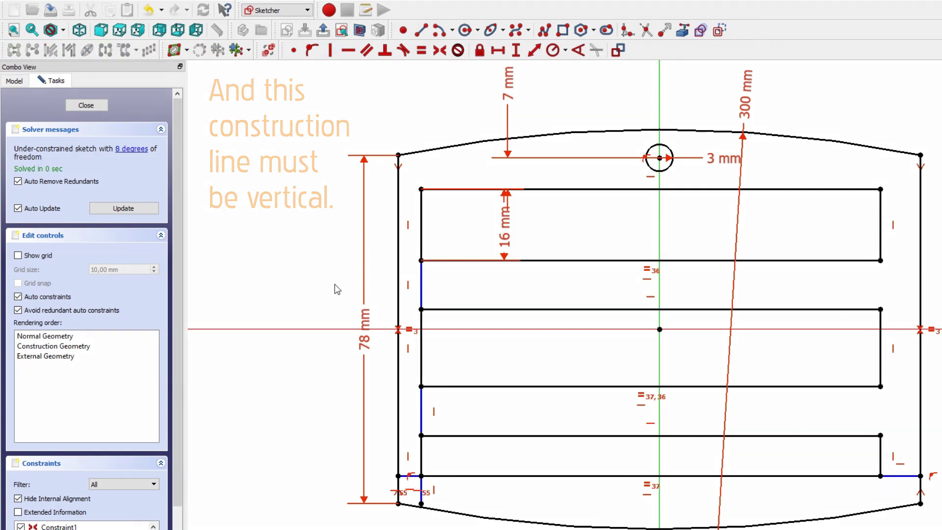
# Constrain all the construction lines, between the rectangles and out to the profile's sides and lower end, to equal length
pyautogui.click(408, 478)
pyautogui.click(421, 491)
pyautogui.click(422, 412)
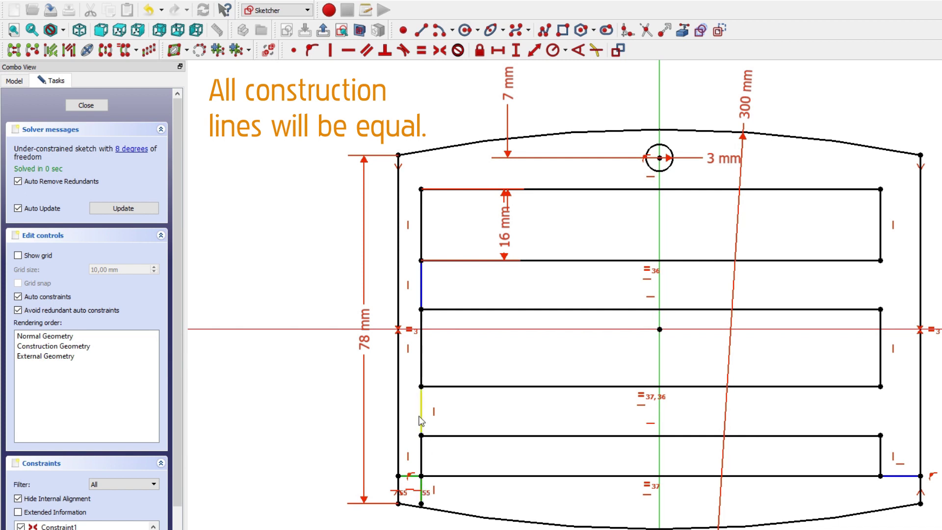
pyautogui.click(423, 290)
pyautogui.click(907, 476)
pyautogui.click(421, 50)
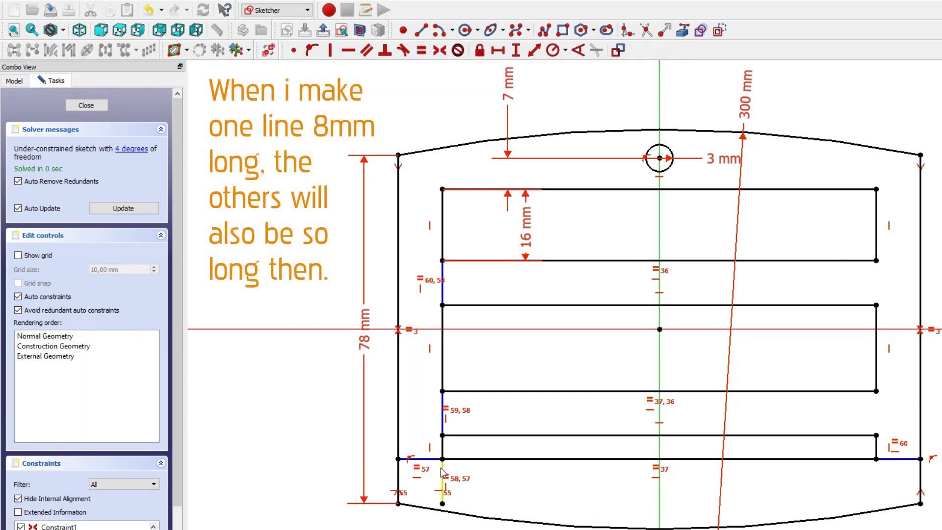
# Dimension the short vertical construction line below the lowest rectangle to a vertical length of 8 mm
pyautogui.click(442, 483)
pyautogui.click(516, 50)
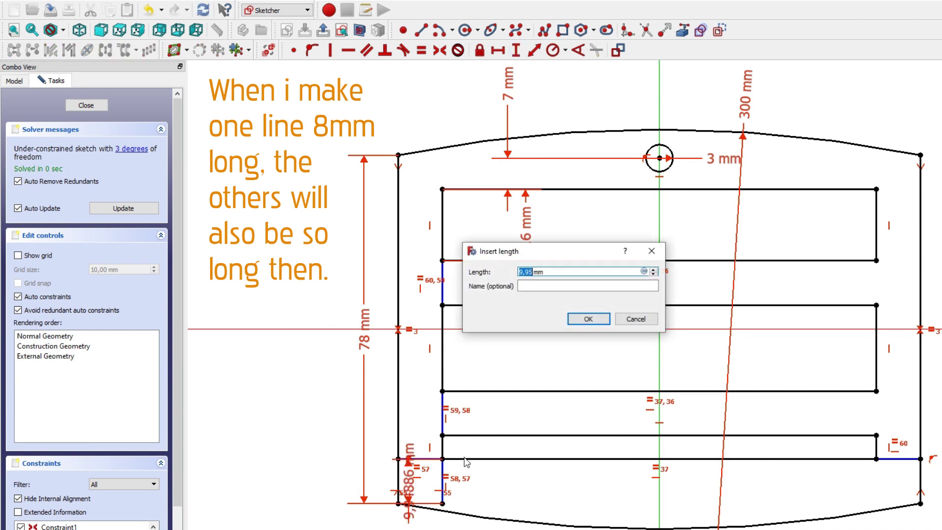
pyautogui.write('8')
pyautogui.press('Return')
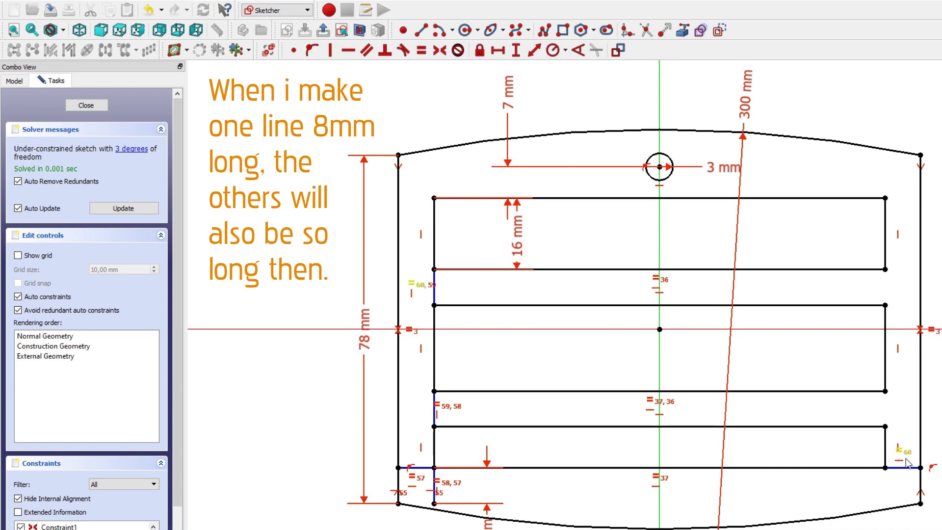
# Set the uppermost rectangle's horizontal width to 105 mm and place the dimension above the profile
pyautogui.scroll(-3, 746, 400)
pyautogui.moveTo(937, 249); pyautogui.dragTo(879, 213, button='middle')
pyautogui.moveTo(810, 198)
pyautogui.mouseDown()
pyautogui.moveTo(812, 181)
pyautogui.moveTo(824, 177)
pyautogui.mouseUp()
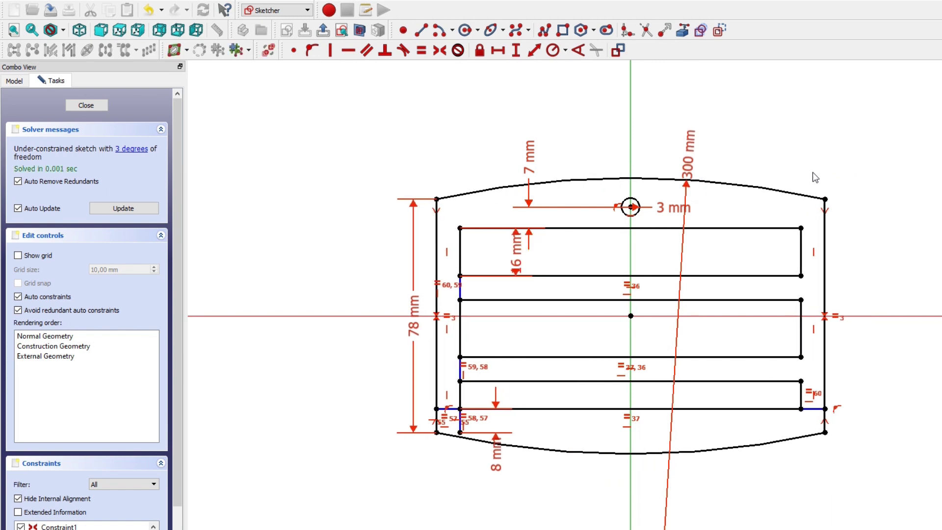
pyautogui.click(757, 227)
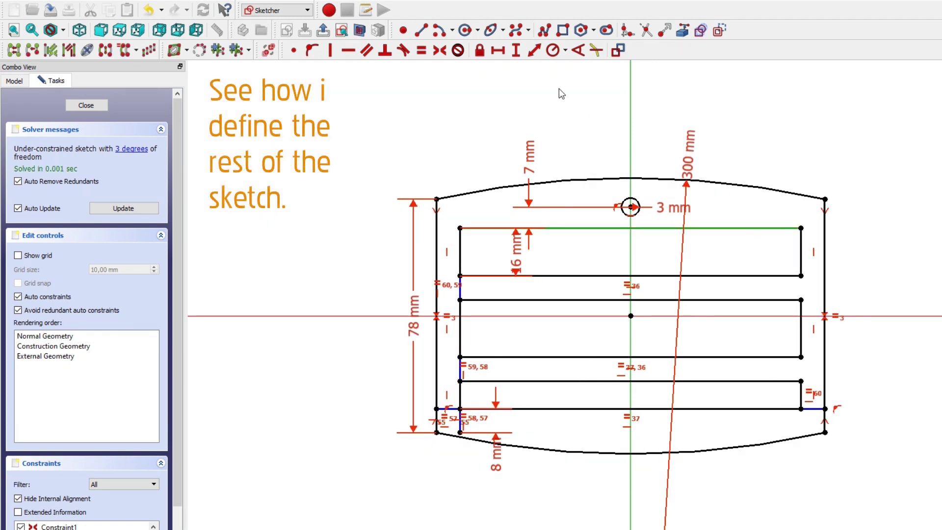
pyautogui.click(498, 50)
pyautogui.write('1')
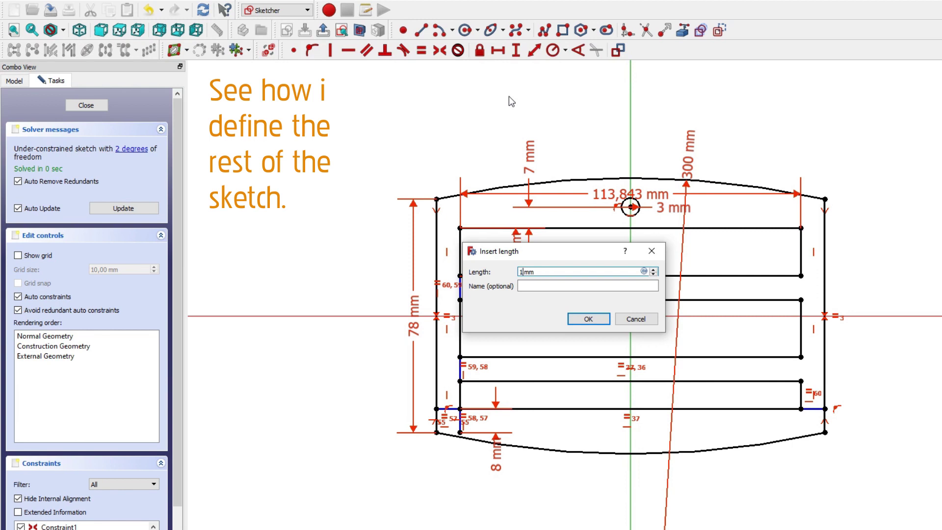
pyautogui.write('05')
pyautogui.press('Return')
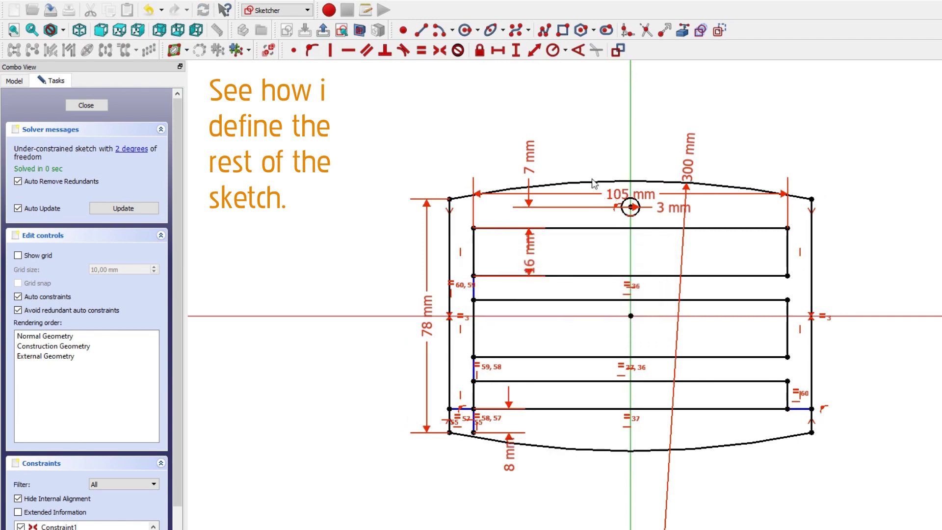
pyautogui.moveTo(619, 196)
pyautogui.mouseDown()
pyautogui.moveTo(626, 139)
pyautogui.moveTo(613, 117)
pyautogui.mouseUp()
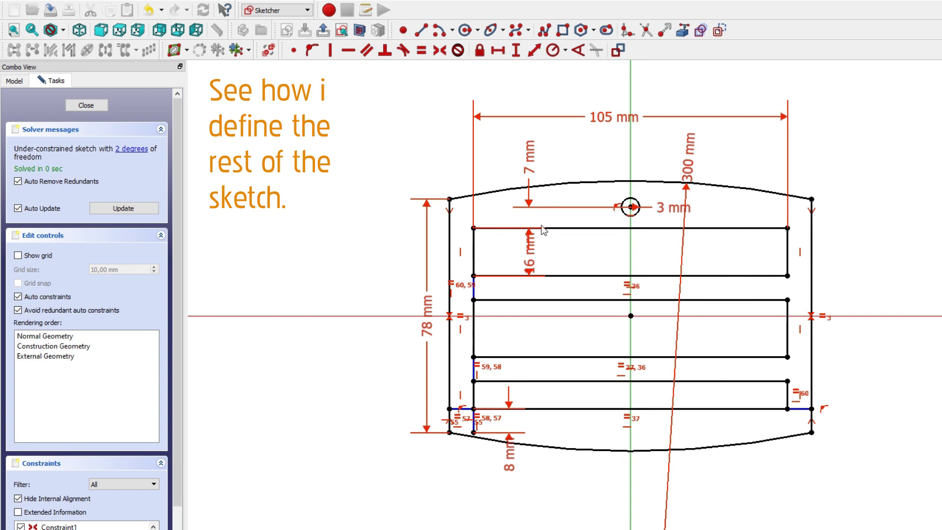
# Shift the middle rectangle's left corners upward and make the lowest rectangle's left side equal to the vertical construction line beneath it
pyautogui.moveTo(474, 302)
pyautogui.mouseDown()
pyautogui.moveTo(476, 284)
pyautogui.moveTo(476, 295)
pyautogui.mouseUp()
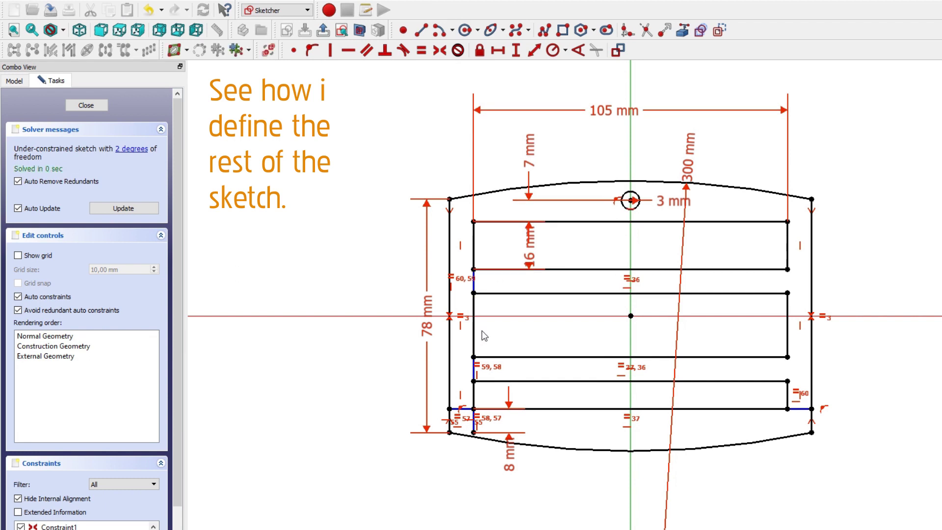
pyautogui.moveTo(473, 357); pyautogui.dragTo(475, 346)
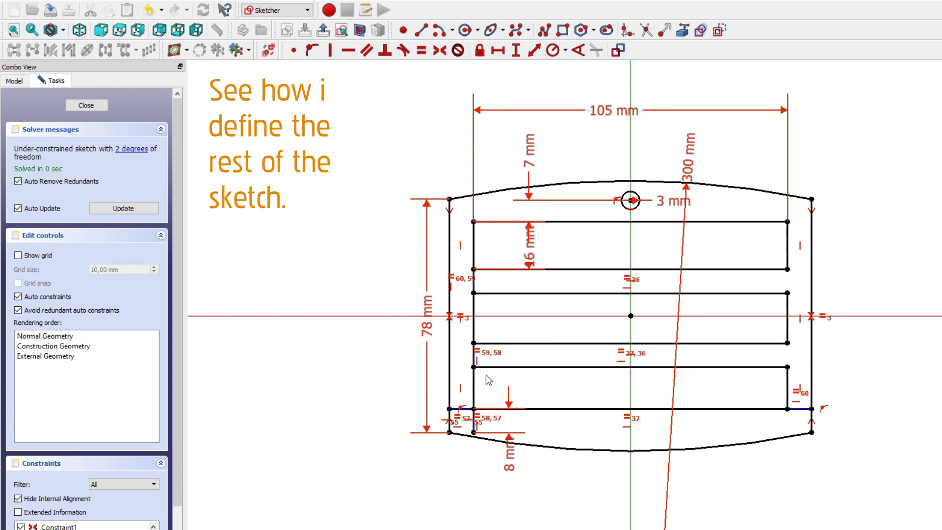
pyautogui.scroll(2, 450, 499)
pyautogui.click(485, 353)
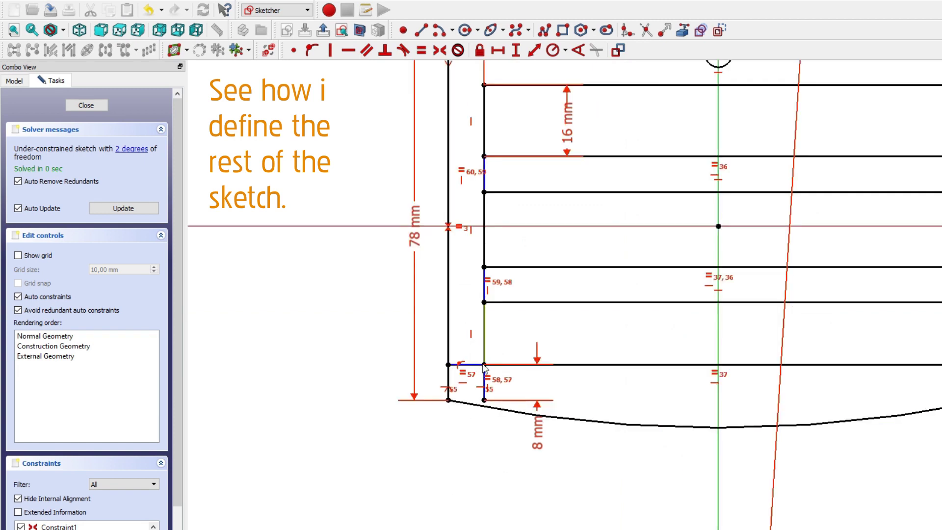
pyautogui.click(485, 397)
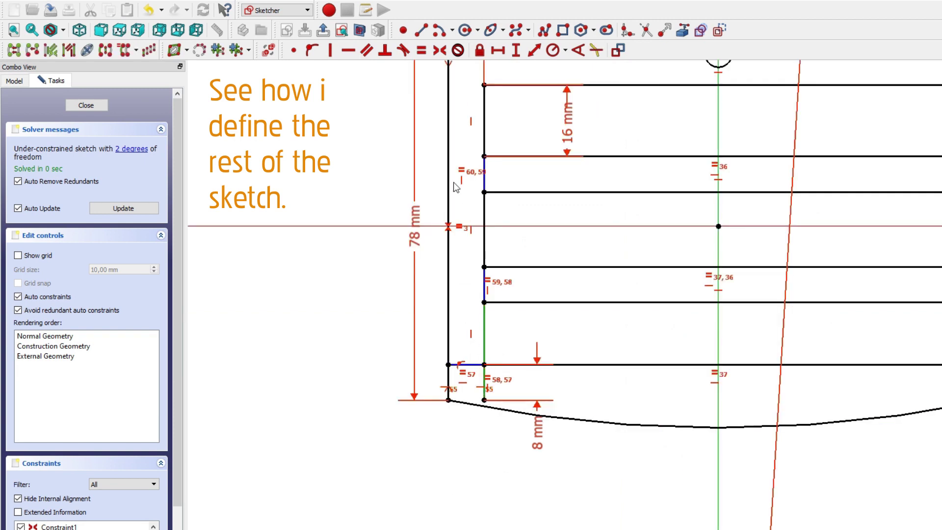
pyautogui.click(421, 53)
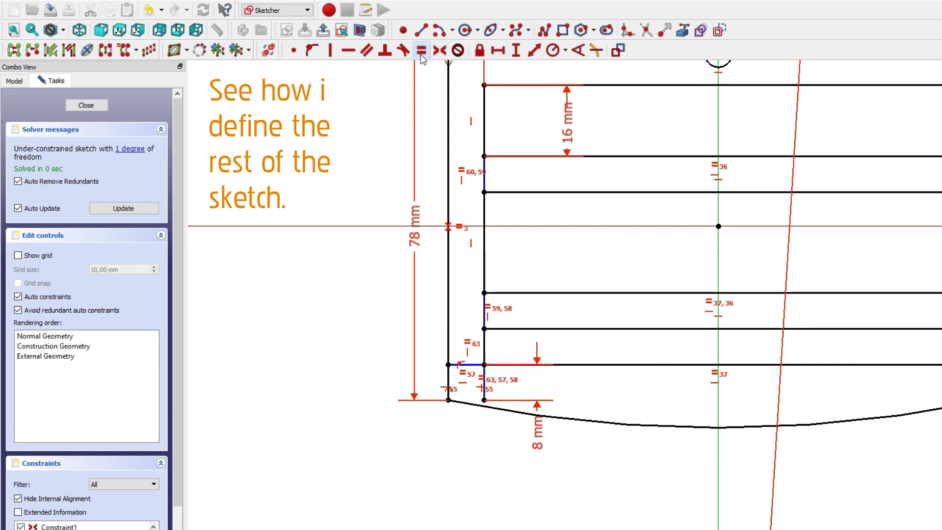
# Set the middle rectangle's height to 22 mm and place the dimension inside that rectangle
pyautogui.scroll(-4, 355, 122)
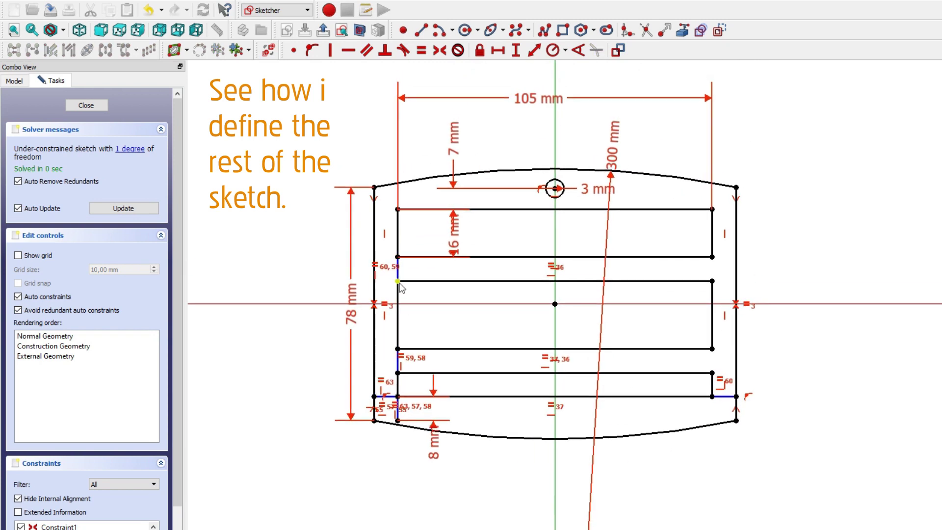
pyautogui.moveTo(398, 282)
pyautogui.mouseDown()
pyautogui.moveTo(397, 297)
pyautogui.moveTo(398, 284)
pyautogui.mouseUp()
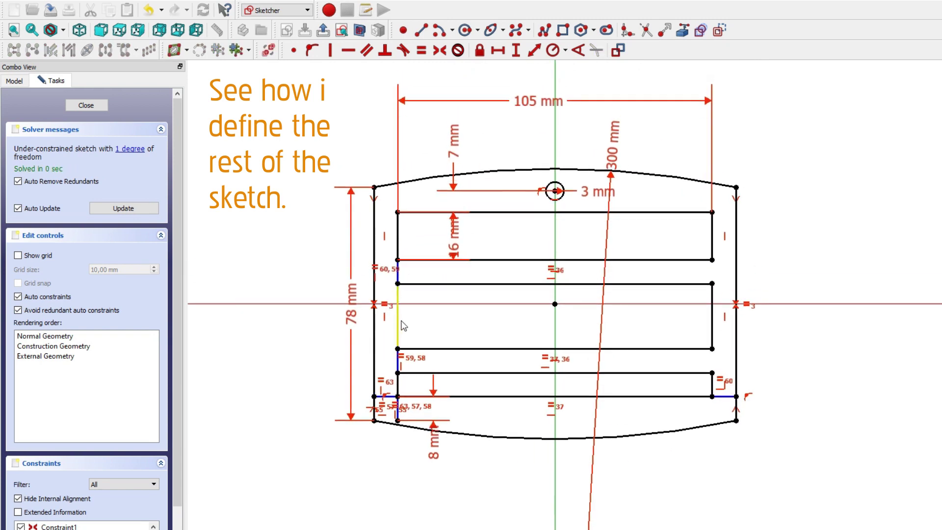
pyautogui.click(399, 321)
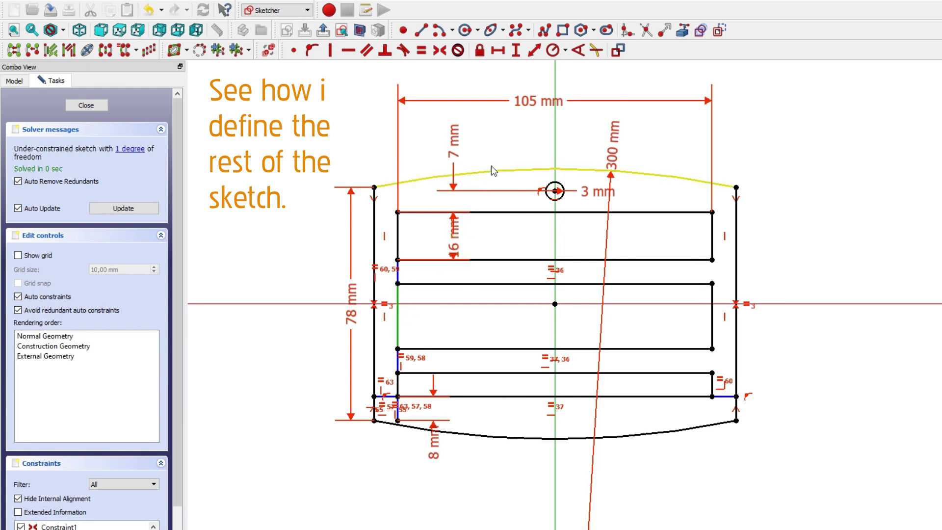
pyautogui.click(516, 50)
pyautogui.write('22')
pyautogui.press('Return')
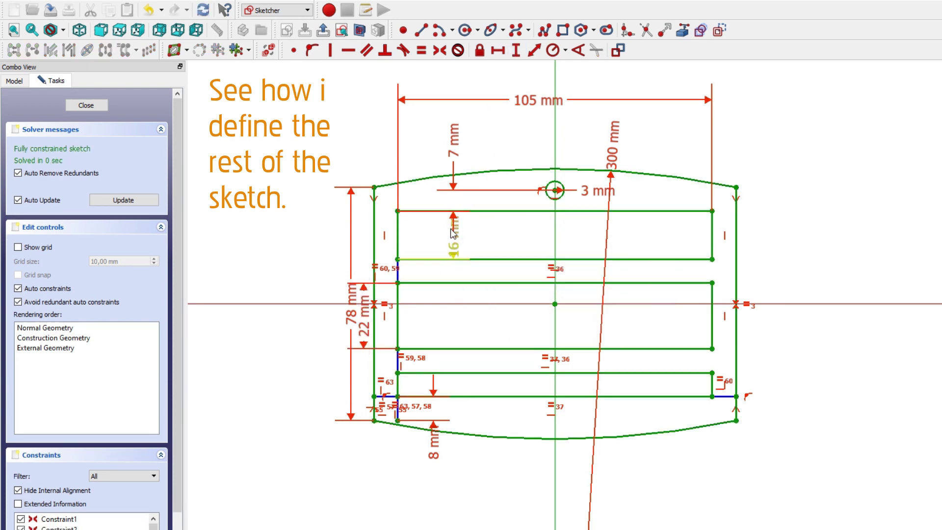
pyautogui.moveTo(367, 314); pyautogui.dragTo(445, 315)
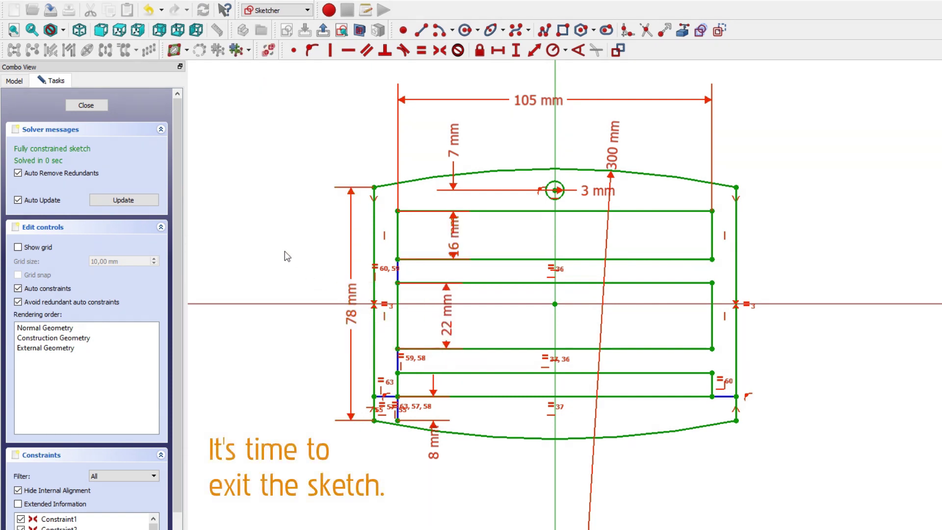
# Close the finished sketch and rename the body as Edge
pyautogui.click(101, 108)
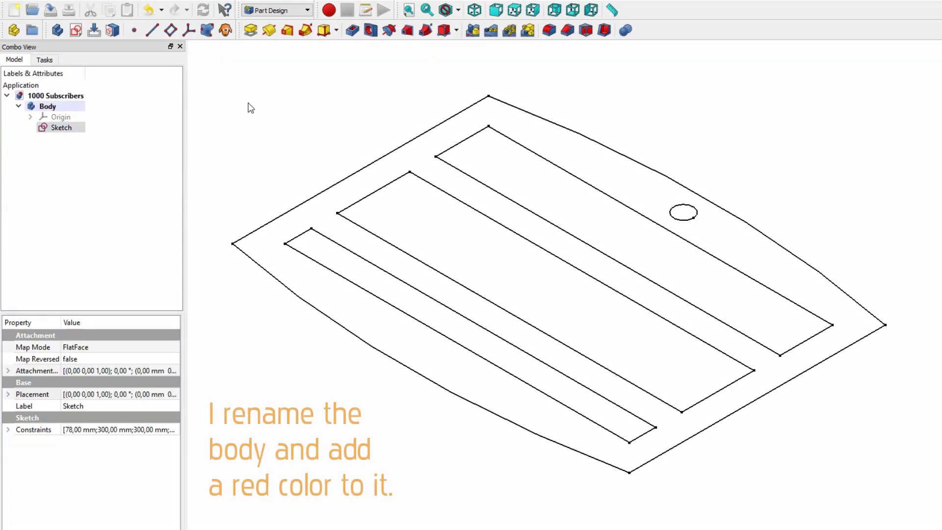
pyautogui.click(47, 107)
pyautogui.click(73, 110)
pyautogui.write('Ed')
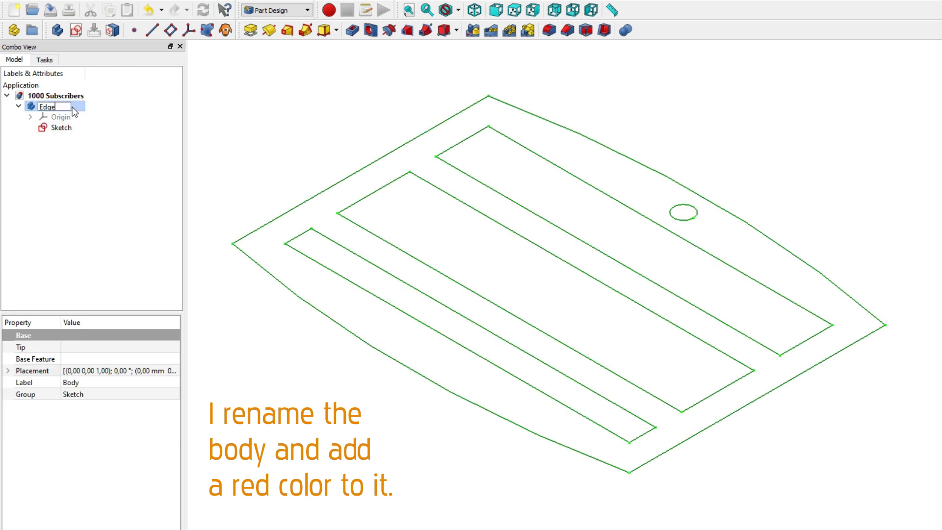
pyautogui.write('ge')
pyautogui.press('Return')
# Set the Edge body's shape color to red in its display properties
pyautogui.hotkey('ctrl', 'd')
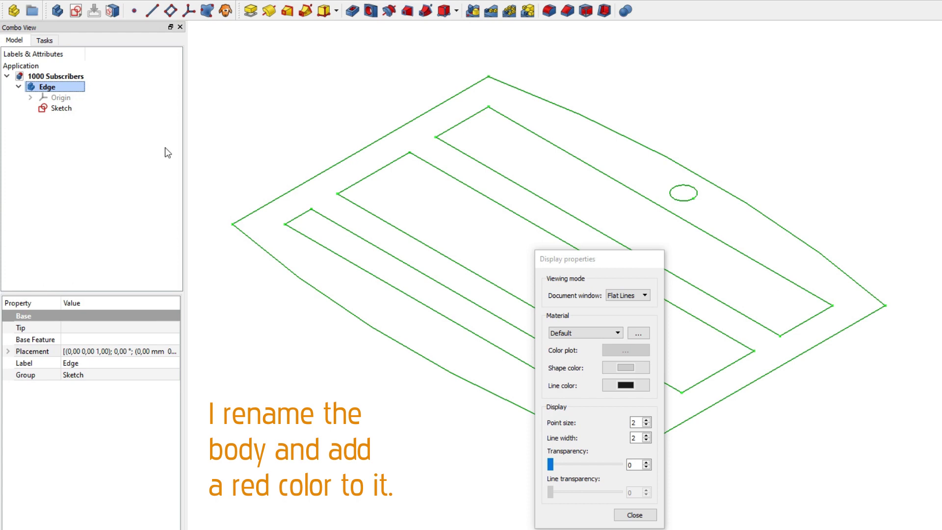
pyautogui.click(618, 367)
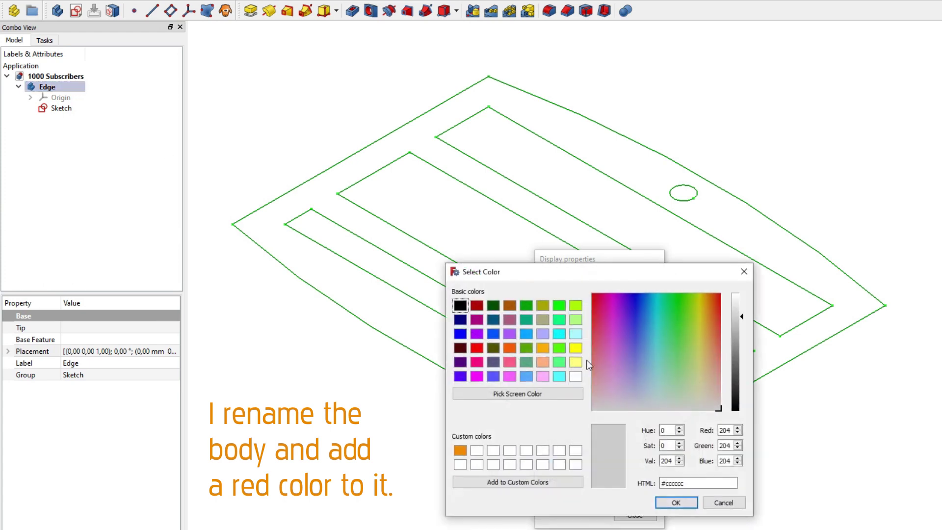
pyautogui.click(477, 347)
pyautogui.click(668, 502)
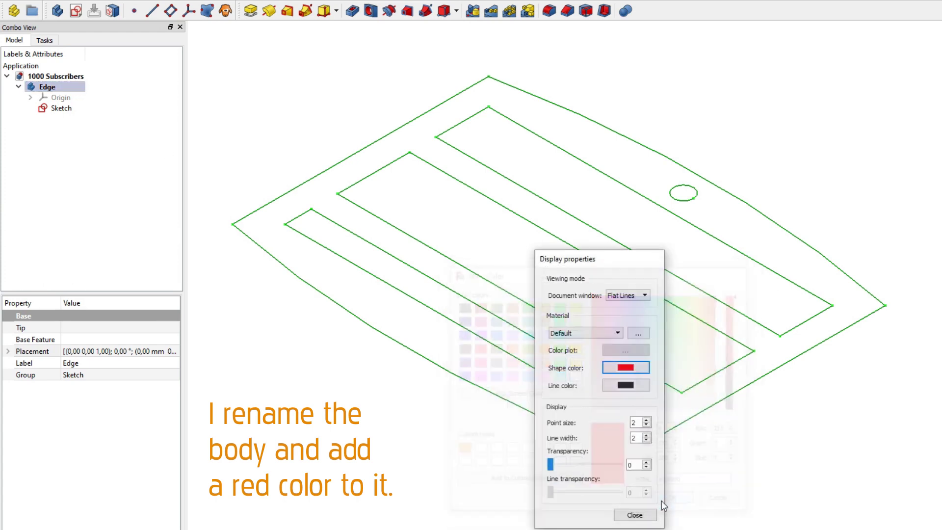
pyautogui.click(647, 514)
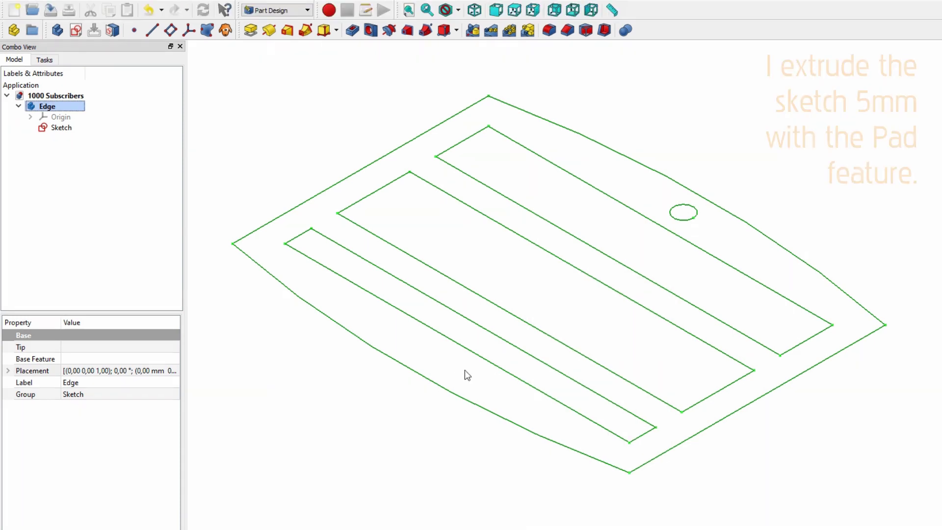
# Extrude the sketch 5 mm with the Pad feature
pyautogui.click(250, 31)
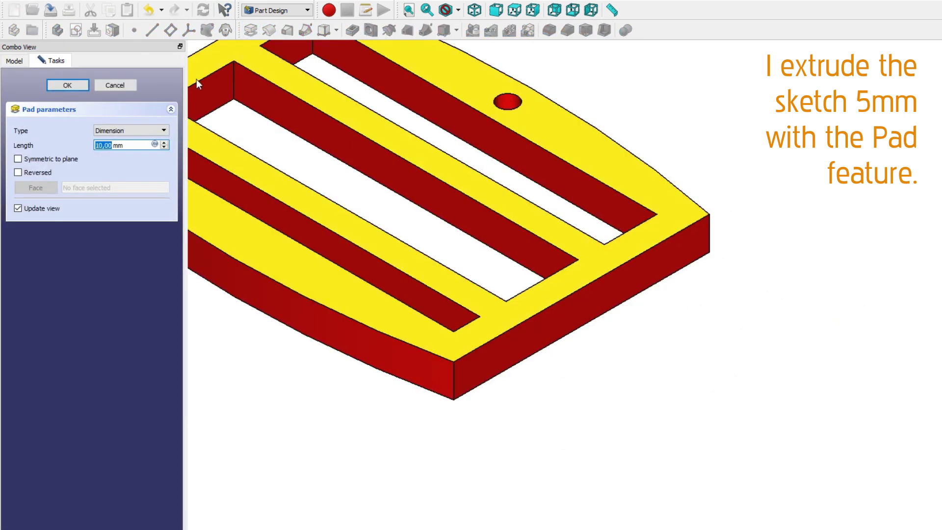
pyautogui.moveTo(405, 249); pyautogui.dragTo(431, 255, button='middle')
pyautogui.moveTo(131, 145); pyautogui.dragTo(86, 149)
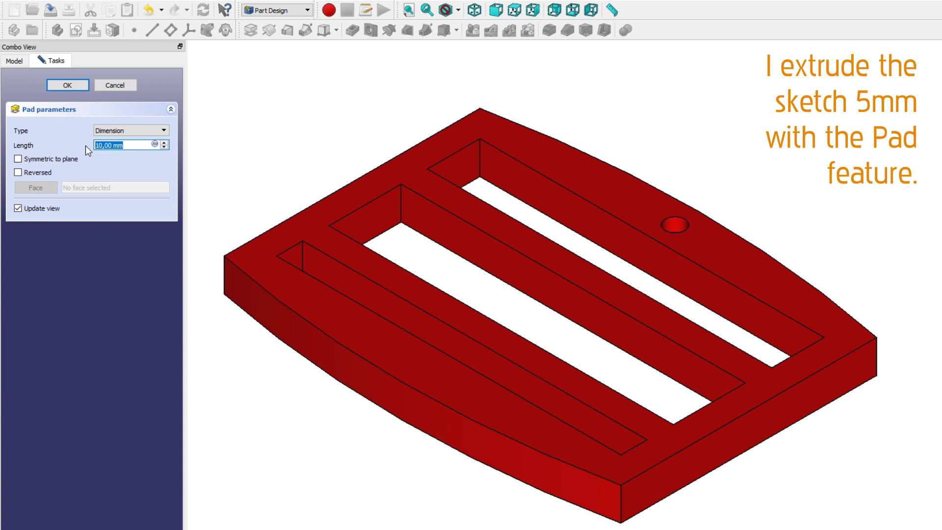
pyautogui.write('5')
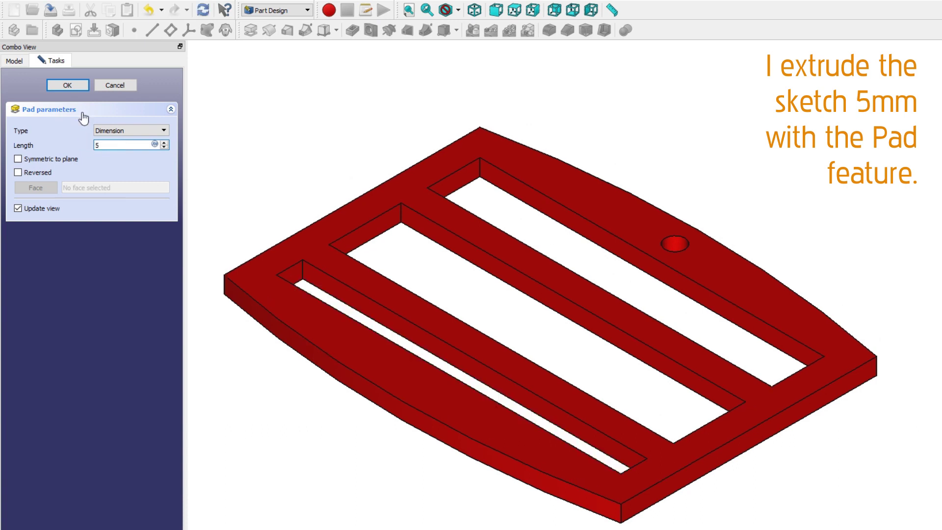
pyautogui.click(81, 87)
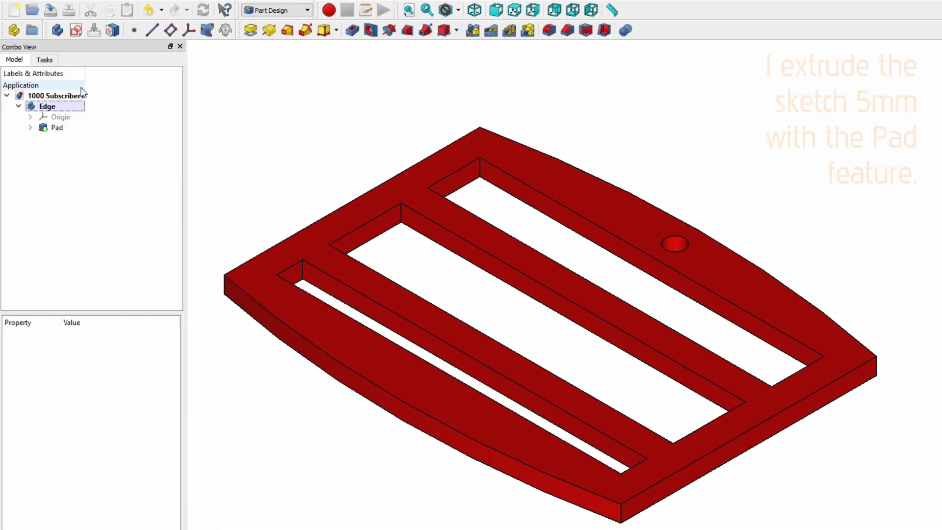
# Fillet the four outer vertical corner edges of the plate with a 15 mm radius
pyautogui.click(225, 285)
pyautogui.keyDown('ctrl'); pyautogui.click(622, 519); pyautogui.keyUp('ctrl')
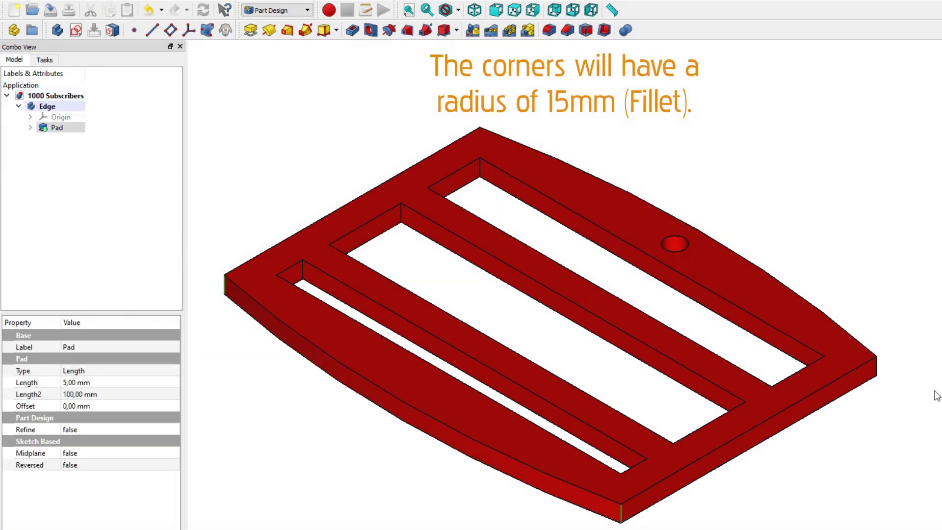
pyautogui.keyDown('ctrl'); pyautogui.click(878, 367); pyautogui.keyUp('ctrl')
pyautogui.moveTo(651, 101); pyautogui.dragTo(664, 262, button='middle')
pyautogui.keyDown('ctrl'); pyautogui.click(511, 222); pyautogui.keyUp('ctrl')
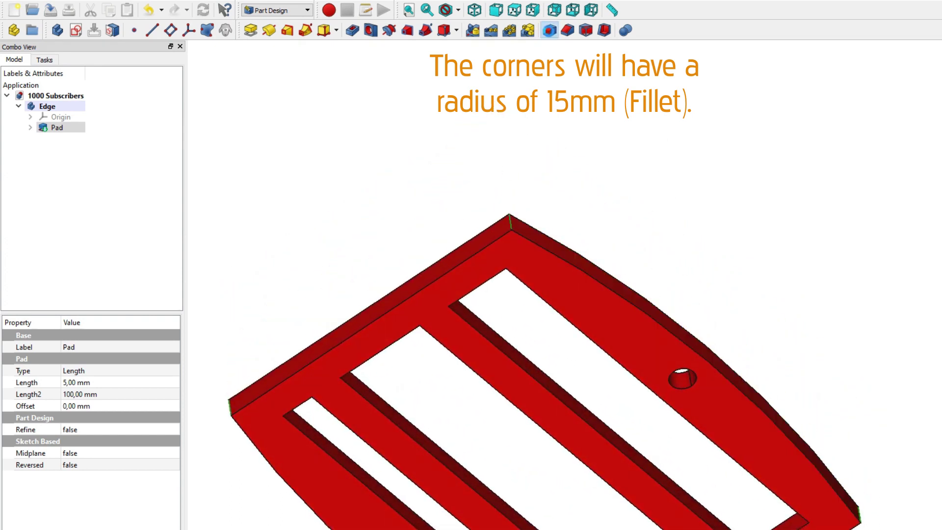
pyautogui.click(549, 30)
pyautogui.write('15')
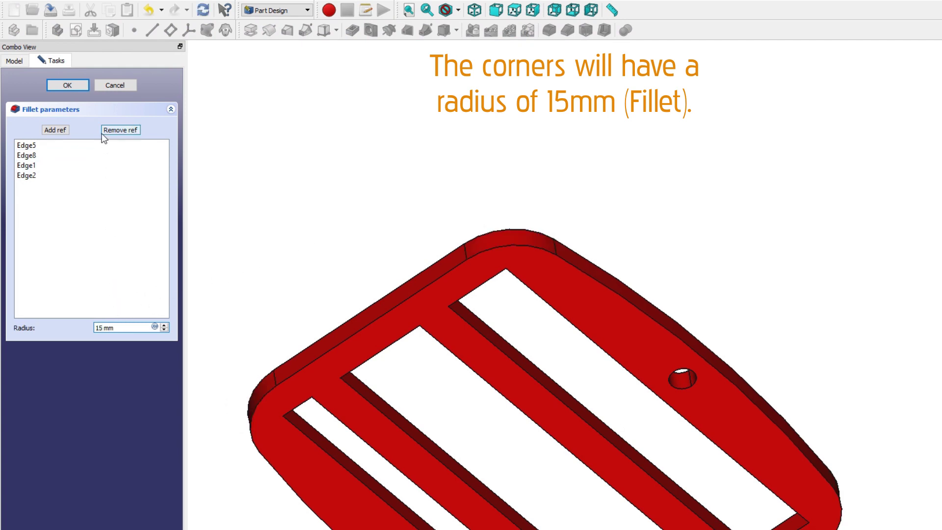
pyautogui.click(67, 85)
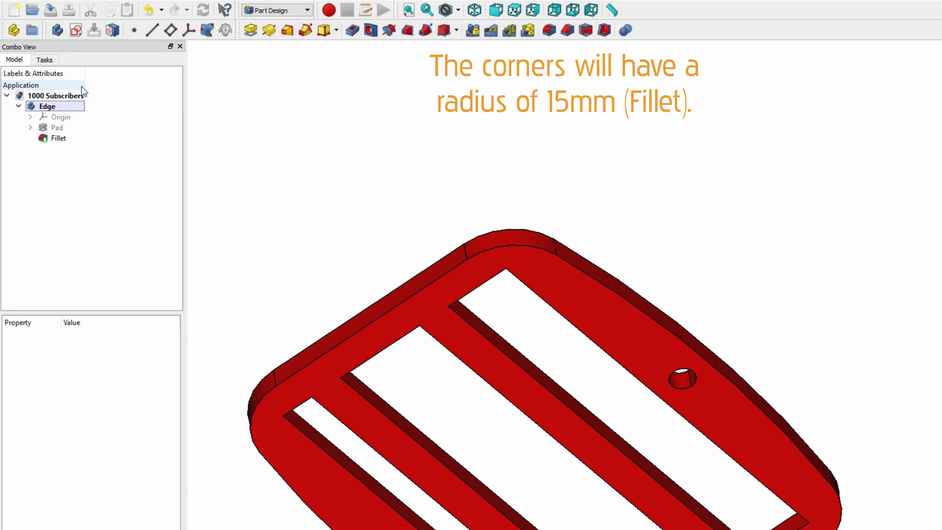
# Fillet the four vertical slot-corner edges nearest the plate's outer corners with a 5 mm radius
pyautogui.moveTo(560, 397); pyautogui.dragTo(565, 256, button='middle')
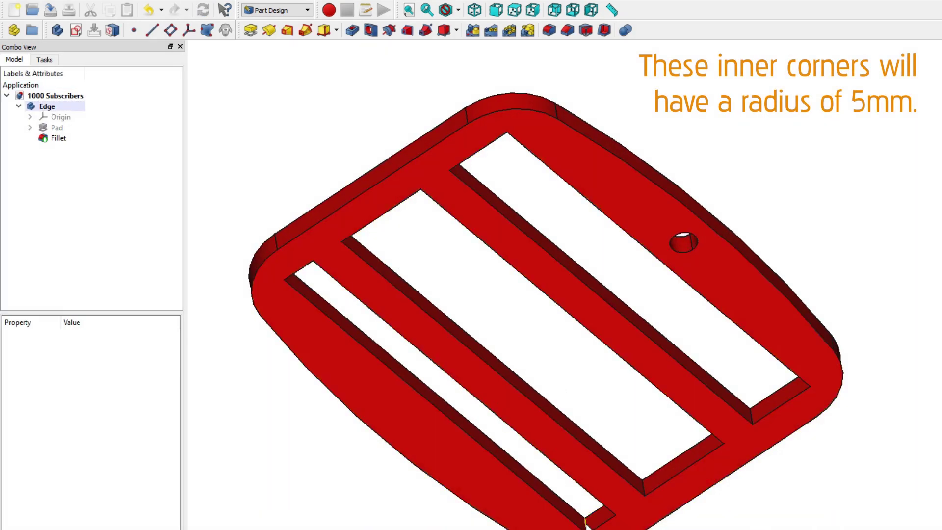
pyautogui.click(589, 522)
pyautogui.moveTo(588, 522); pyautogui.dragTo(714, 490, button='middle')
pyautogui.moveTo(646, 407); pyautogui.dragTo(587, 411, button='middle')
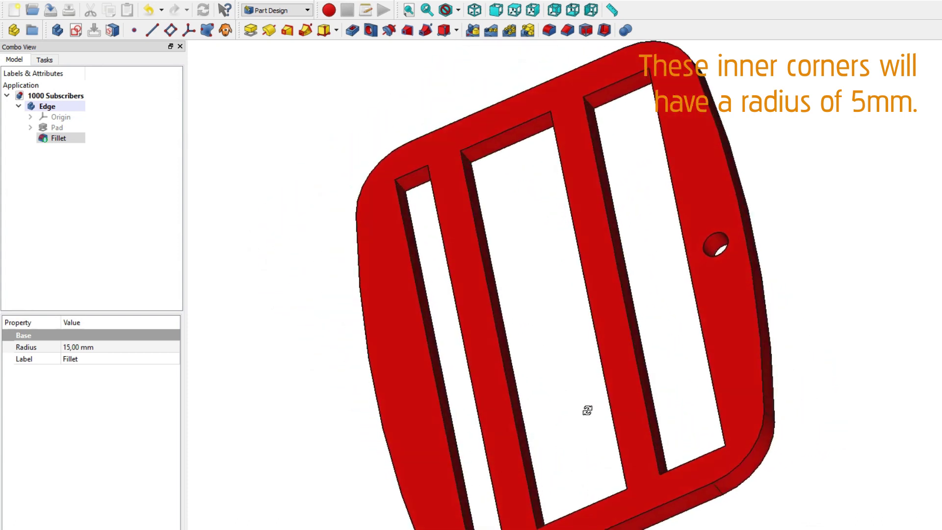
pyautogui.scroll(3, 416, 211)
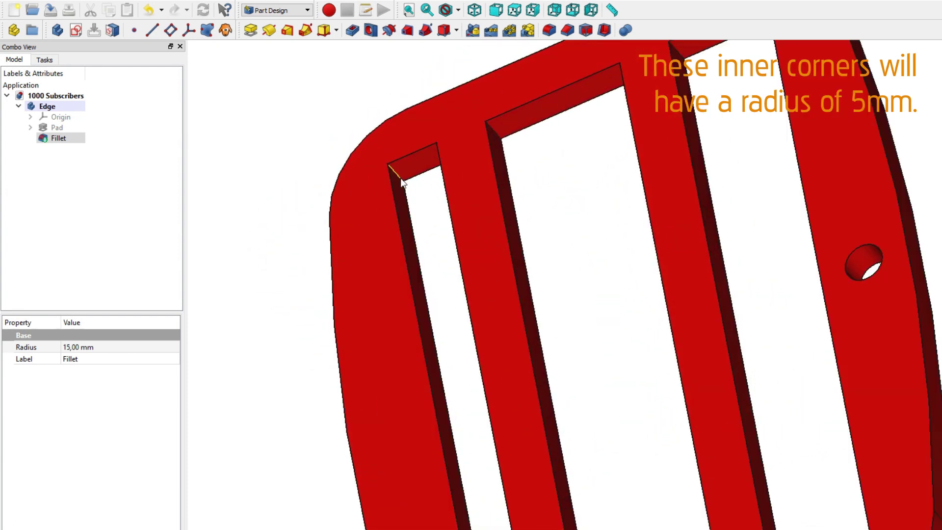
pyautogui.scroll(-2, 503, 245)
pyautogui.moveTo(702, 289); pyautogui.dragTo(588, 181, button='middle')
pyautogui.scroll(3, 617, 209)
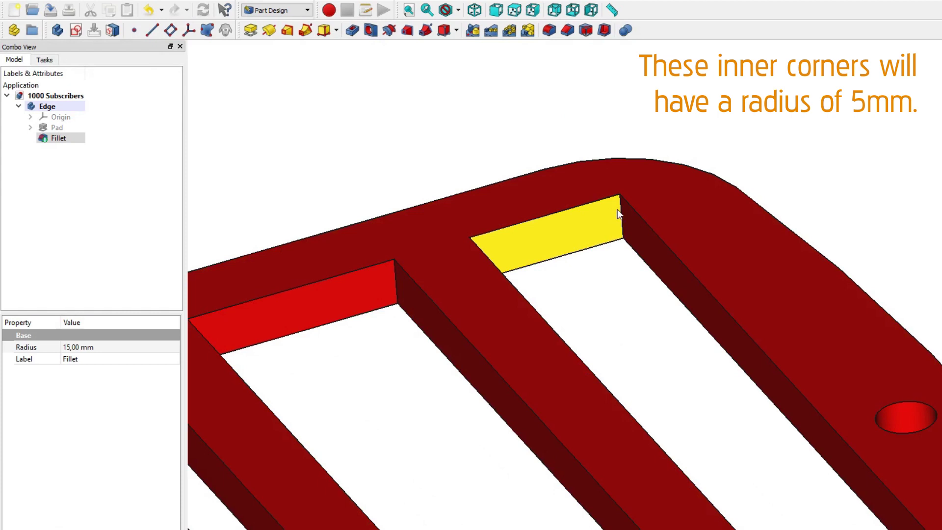
pyautogui.scroll(-3, 620, 212)
pyautogui.moveTo(599, 279); pyautogui.dragTo(825, 386, button='middle')
pyautogui.scroll(2, 767, 405)
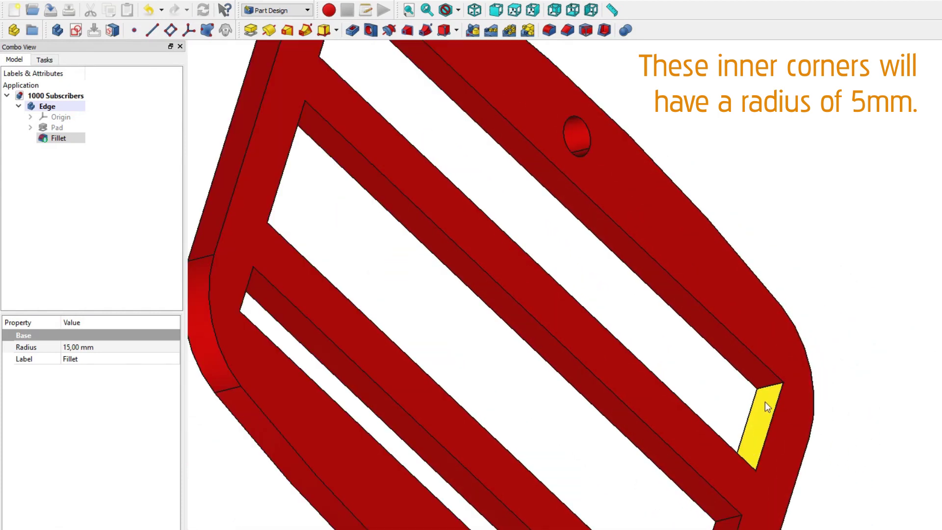
pyautogui.click(768, 384)
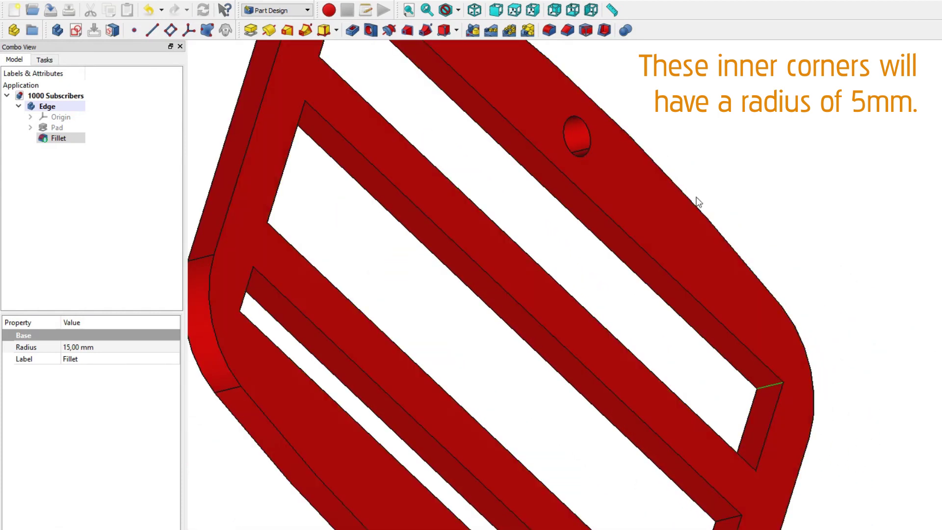
pyautogui.click(550, 30)
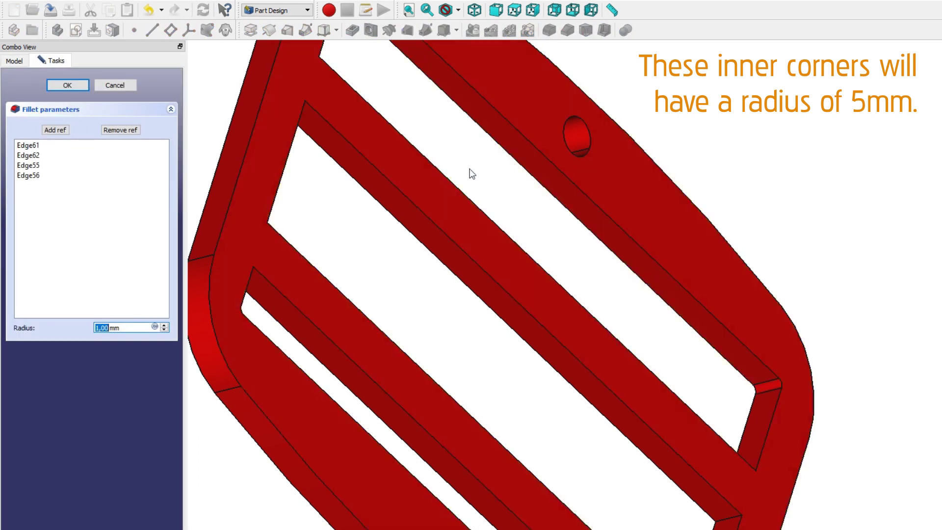
pyautogui.write('5')
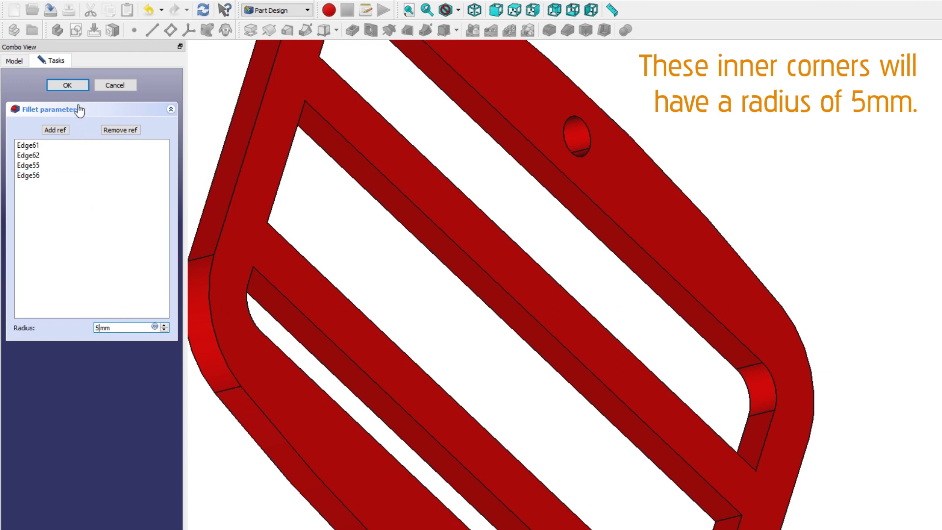
pyautogui.click(77, 86)
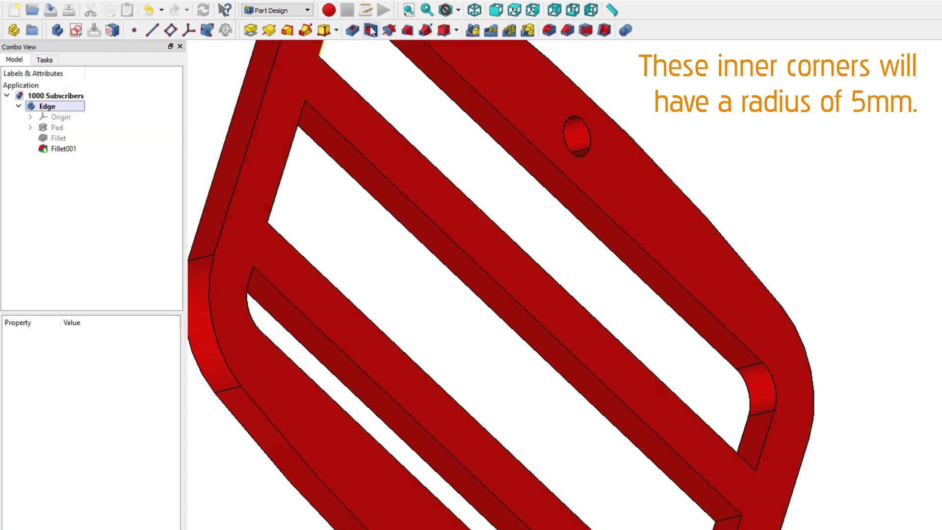
# Chamfer all edges of the plate's top face at once with a size of 1.5 mm
pyautogui.click(408, 11)
pyautogui.click(474, 10)
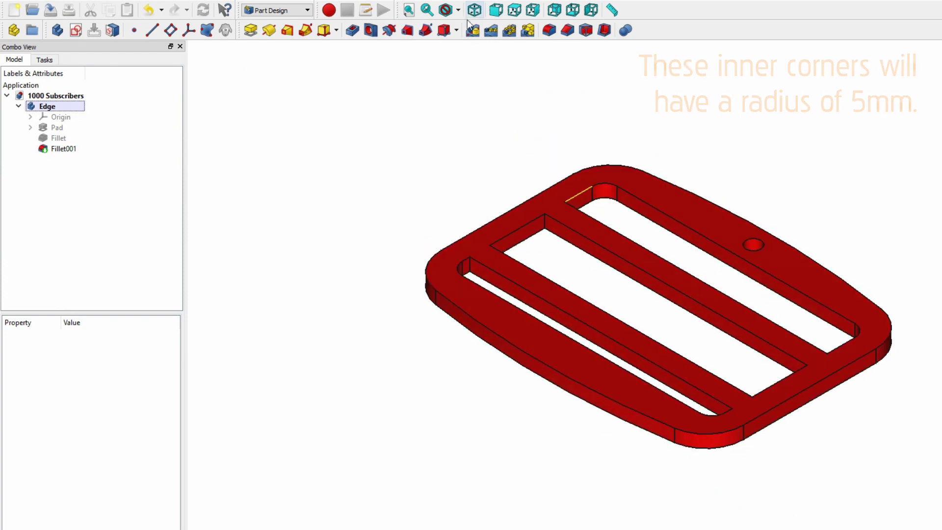
pyautogui.moveTo(445, 116); pyautogui.dragTo(415, 179, button='middle')
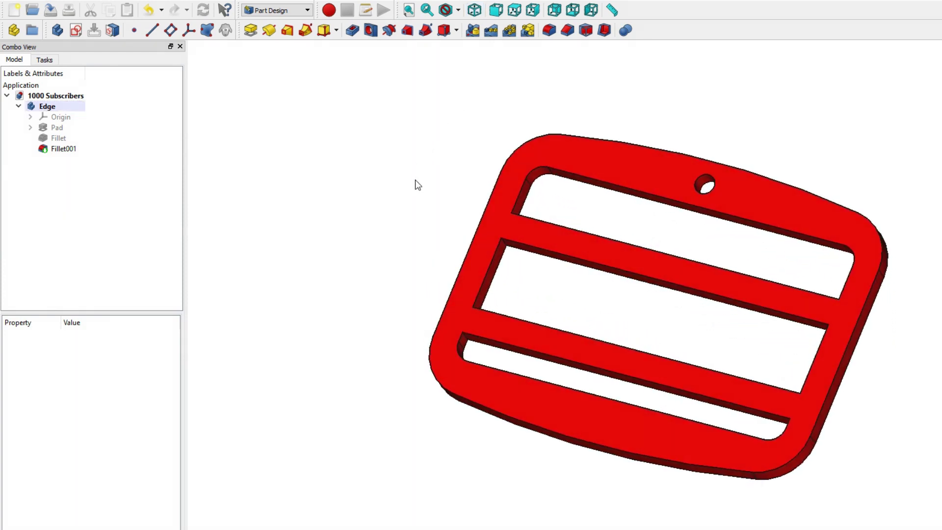
pyautogui.click(472, 381)
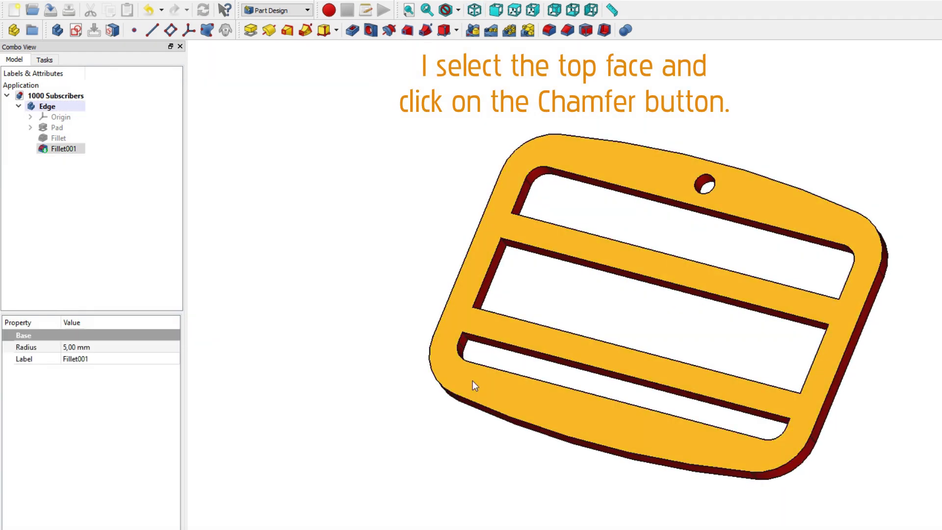
pyautogui.click(566, 30)
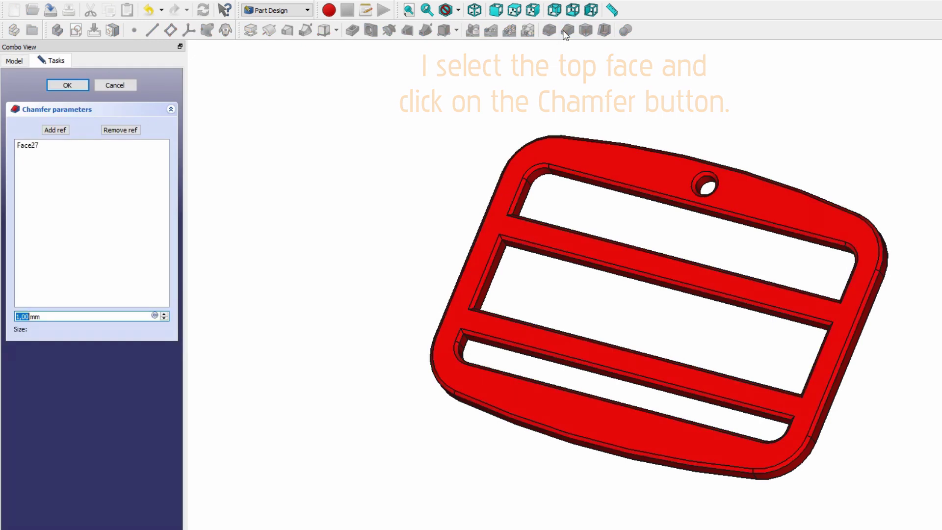
pyautogui.write('1,5')
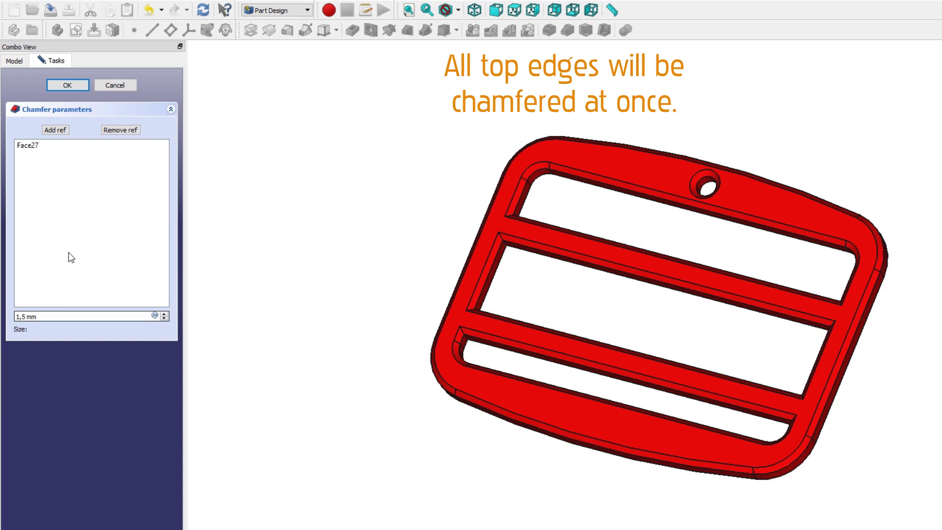
pyautogui.click(67, 85)
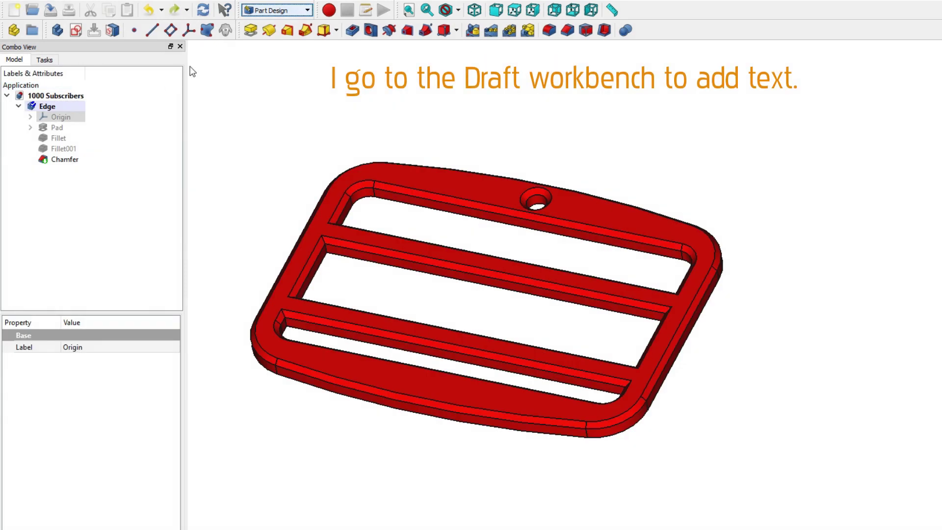
# Switch to the Draft workbench and make the Edge body's origin visible
pyautogui.click(269, 11)
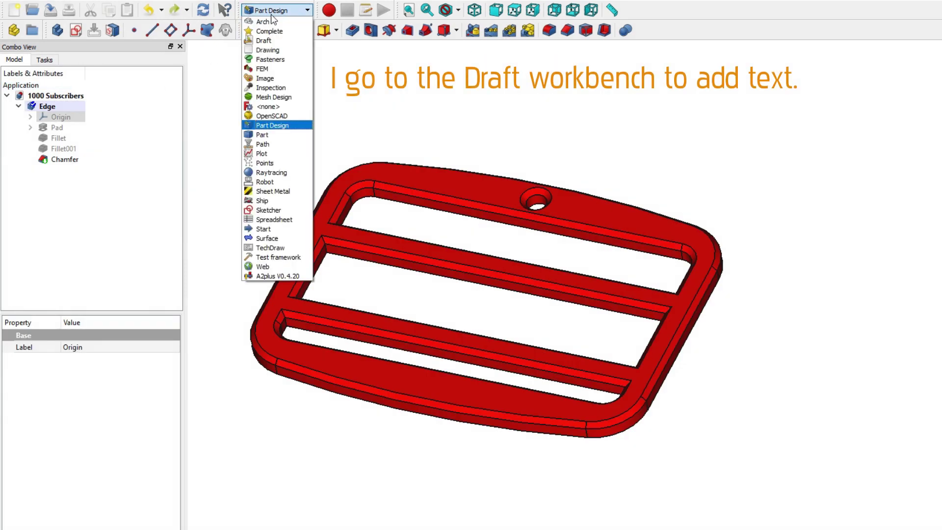
pyautogui.click(285, 42)
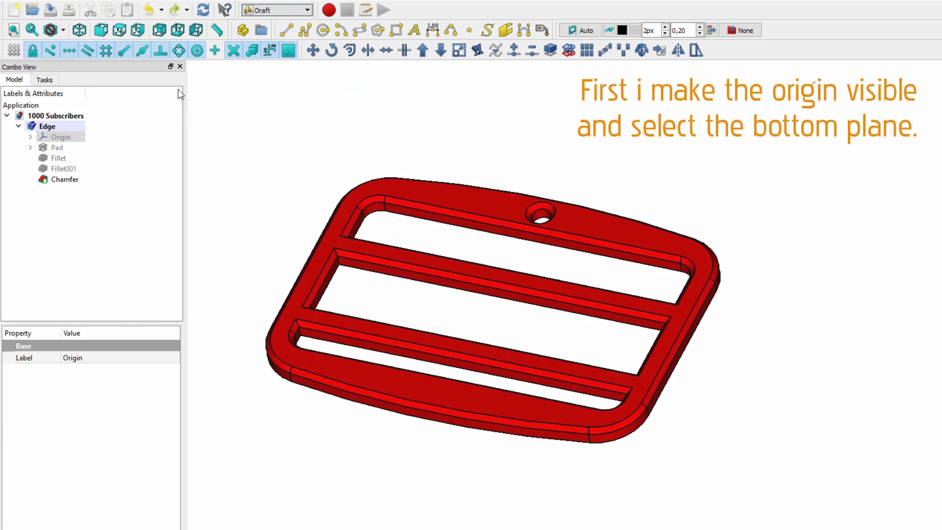
pyautogui.click(60, 140)
pyautogui.press('space')
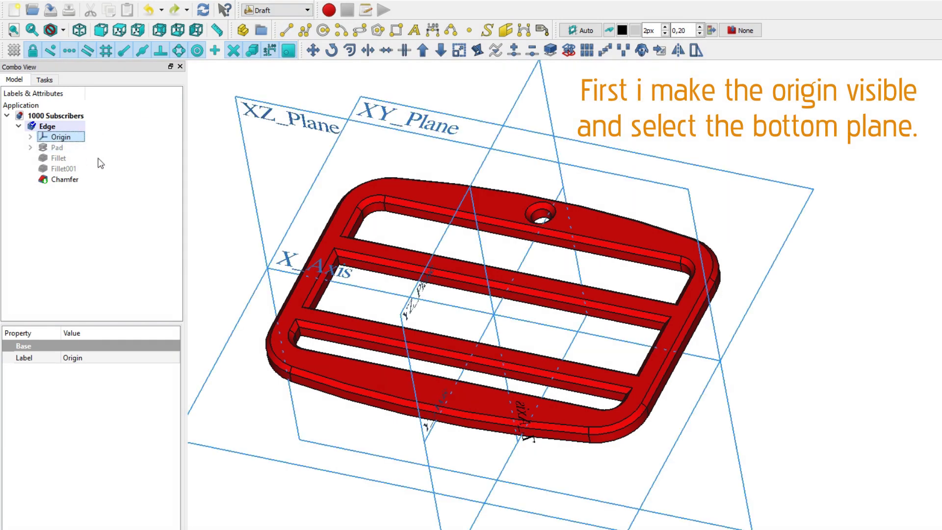
# Set up a ShapeString on the XY plane with the text 1000, a height of 20 mm and the Pakenham font file
pyautogui.click(361, 141)
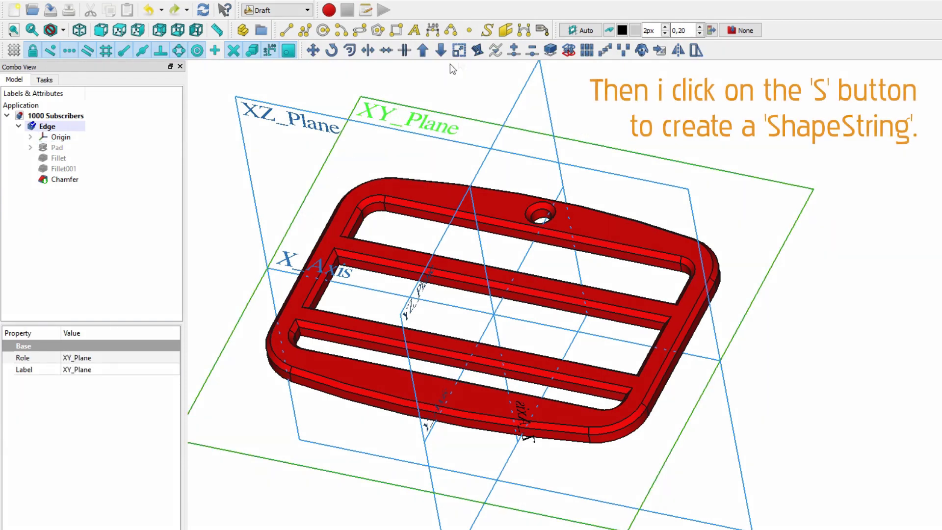
pyautogui.click(488, 32)
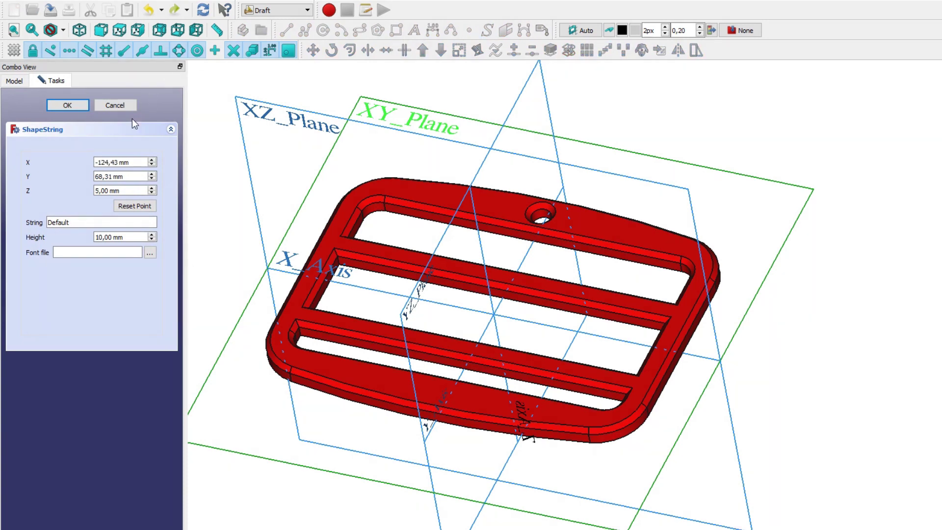
pyautogui.moveTo(130, 162); pyautogui.dragTo(73, 169)
pyautogui.moveTo(72, 223); pyautogui.dragTo(35, 224)
pyautogui.write('1000')
pyautogui.click(99, 237)
pyautogui.press('BackSpace')
pyautogui.write('2')
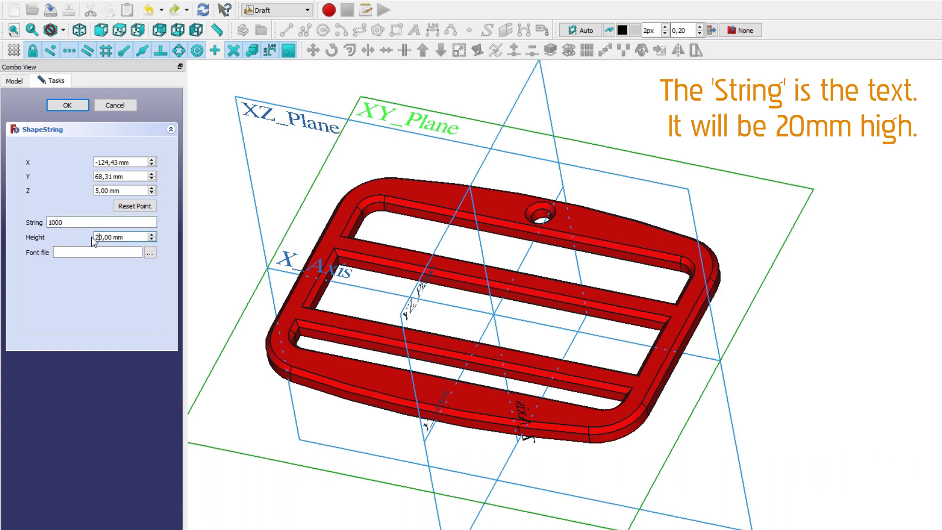
pyautogui.click(150, 254)
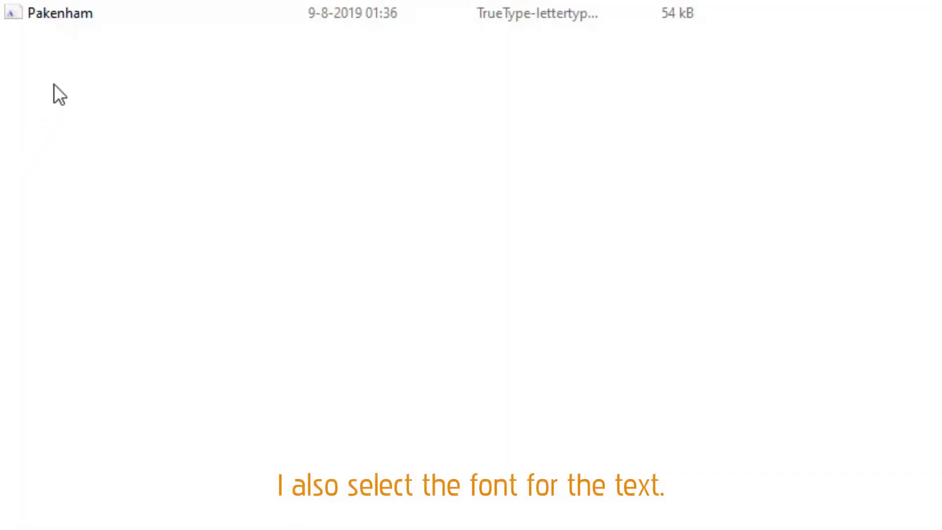
pyautogui.doubleClick(101, 21)
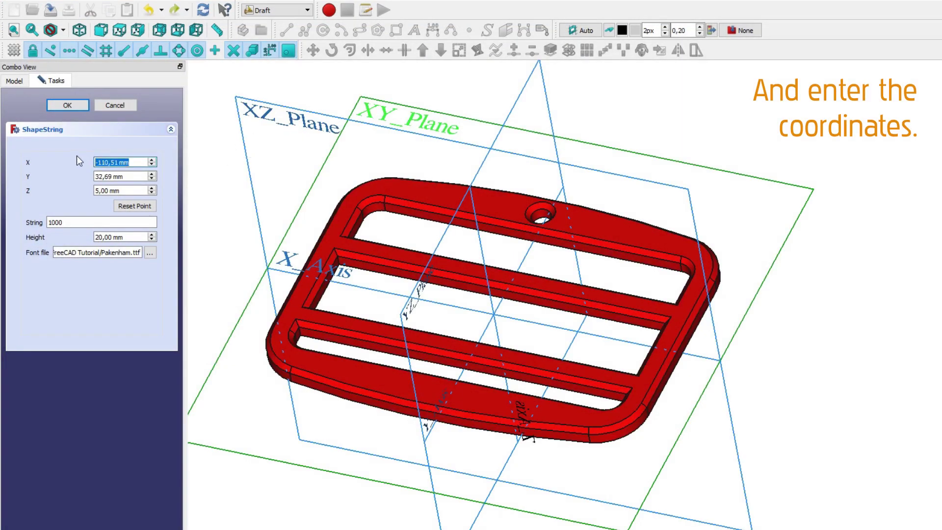
# Place the ShapeString at X -51.5 mm, Y -8.5 mm, Z 0 mm and create it
pyautogui.write('-51,5')
pyautogui.press('Tab')
pyautogui.write('-8,5')
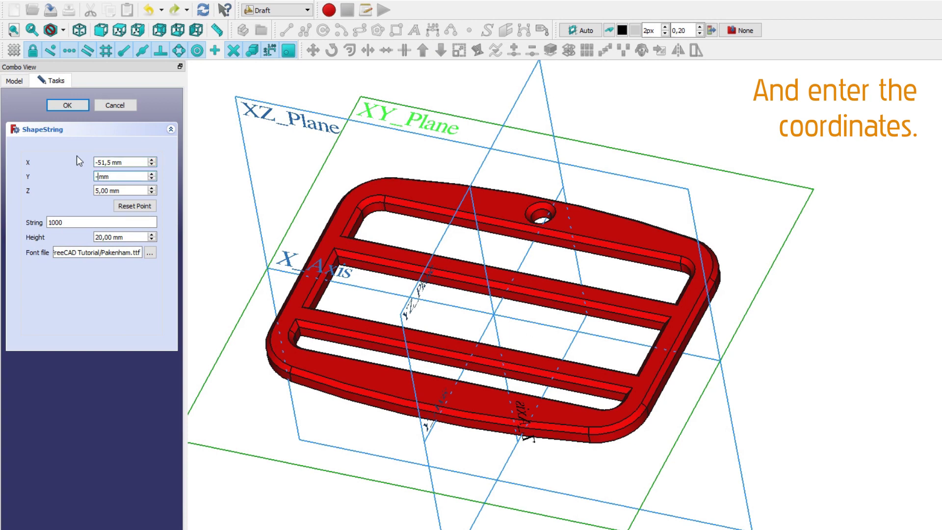
pyautogui.press('Tab')
pyautogui.write('0')
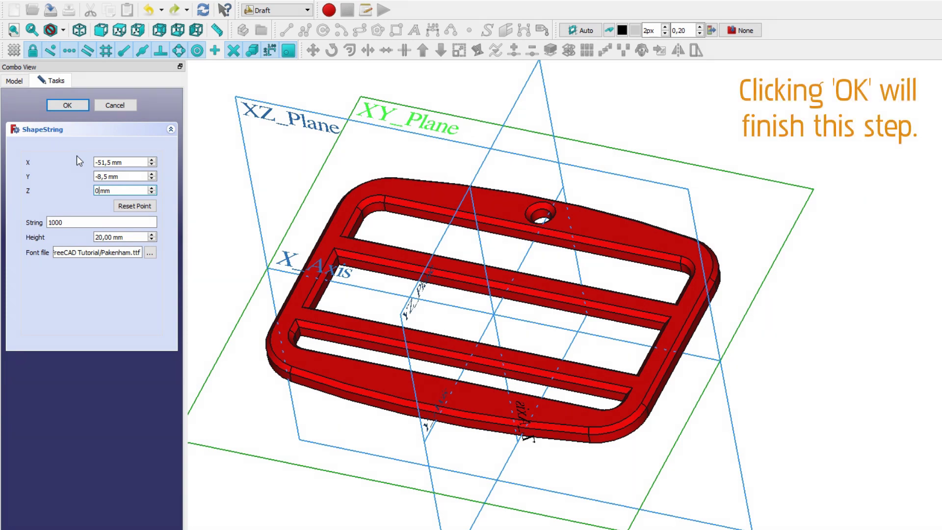
pyautogui.click(69, 106)
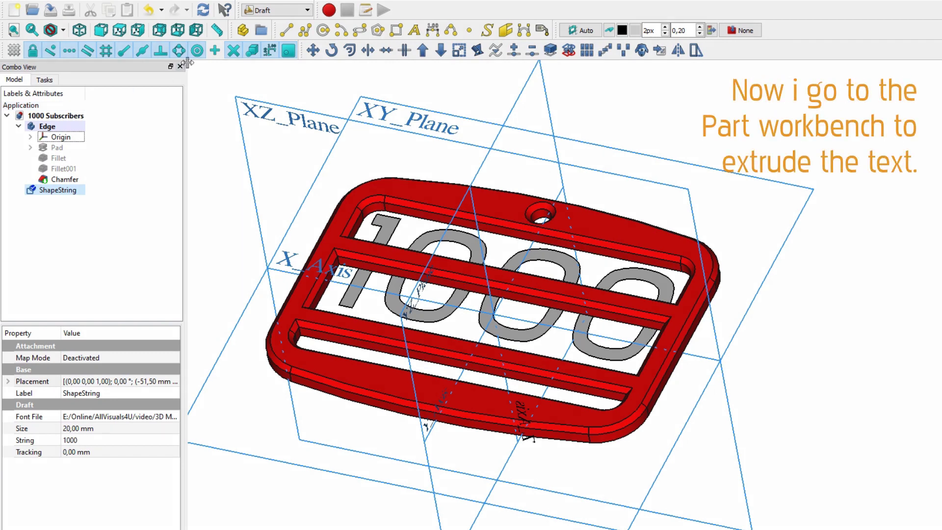
# Extrude the 1000 text 8 mm along its normal in the Part workbench, and hide the Edge body's origin
pyautogui.click(277, 12)
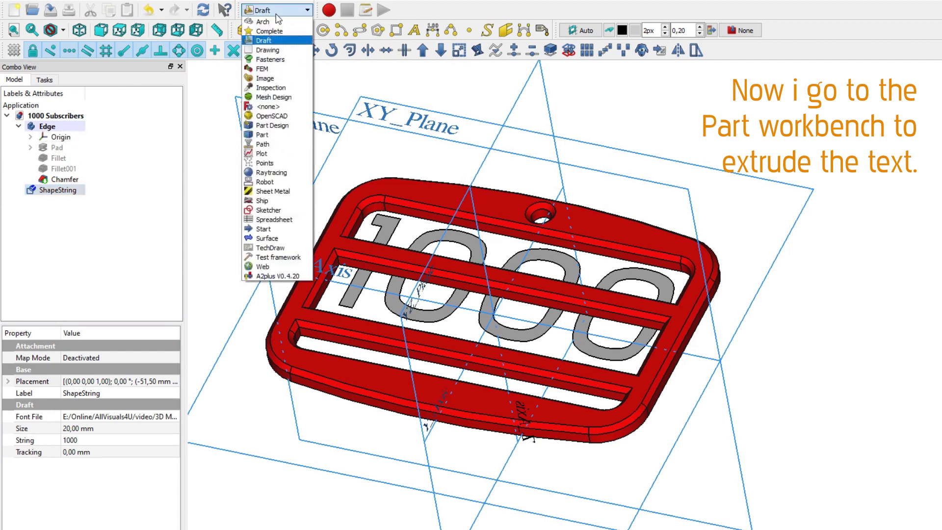
pyautogui.click(276, 136)
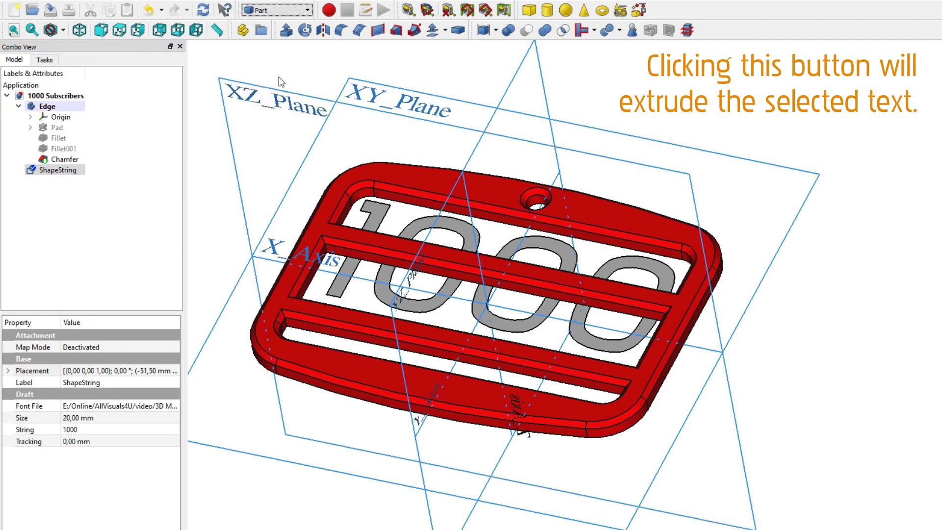
pyautogui.click(286, 31)
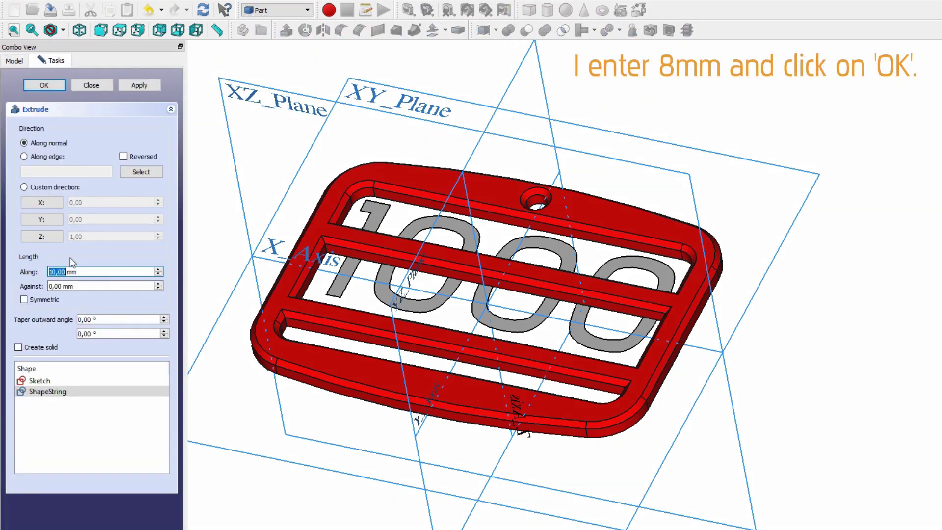
pyautogui.write('8')
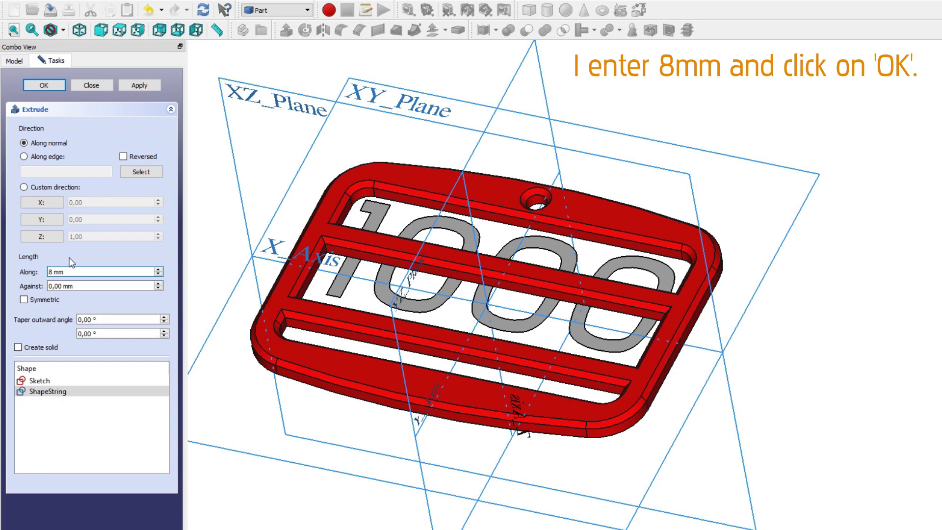
pyautogui.click(48, 88)
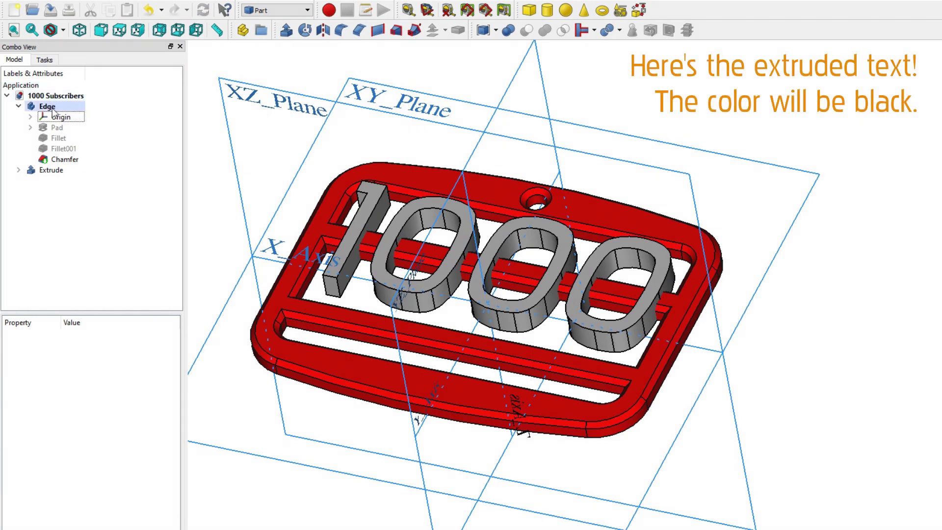
pyautogui.click(75, 118)
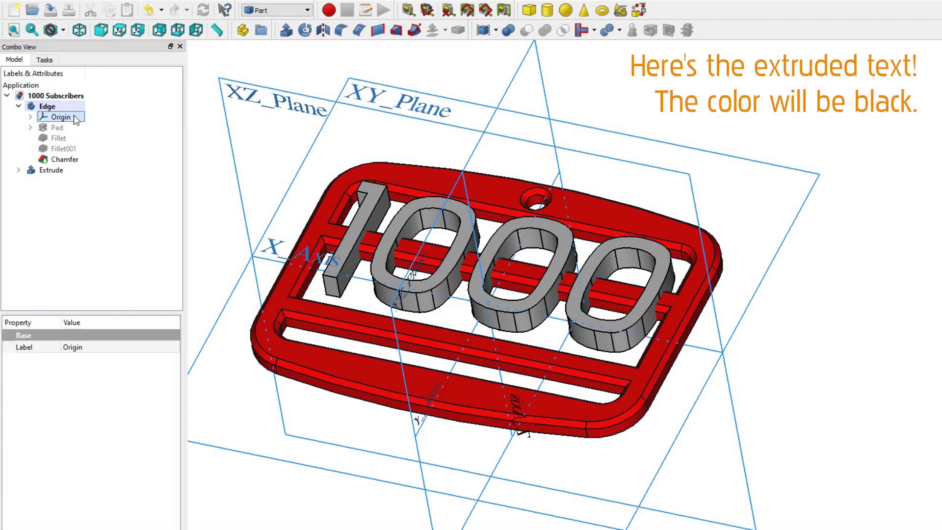
pyautogui.press('space')
# Set the shape color of the extruded 1000 text to black
pyautogui.click(52, 170)
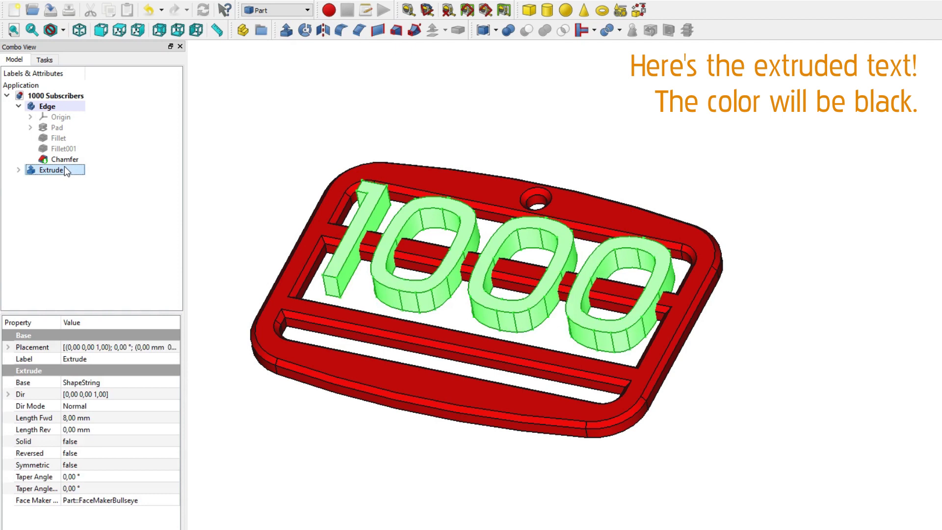
pyautogui.hotkey('ctrl', 'd')
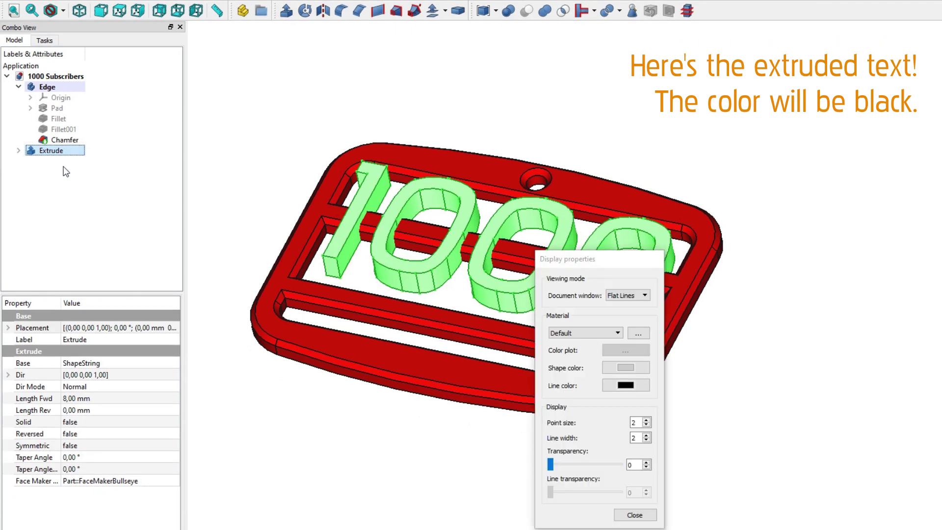
pyautogui.click(619, 368)
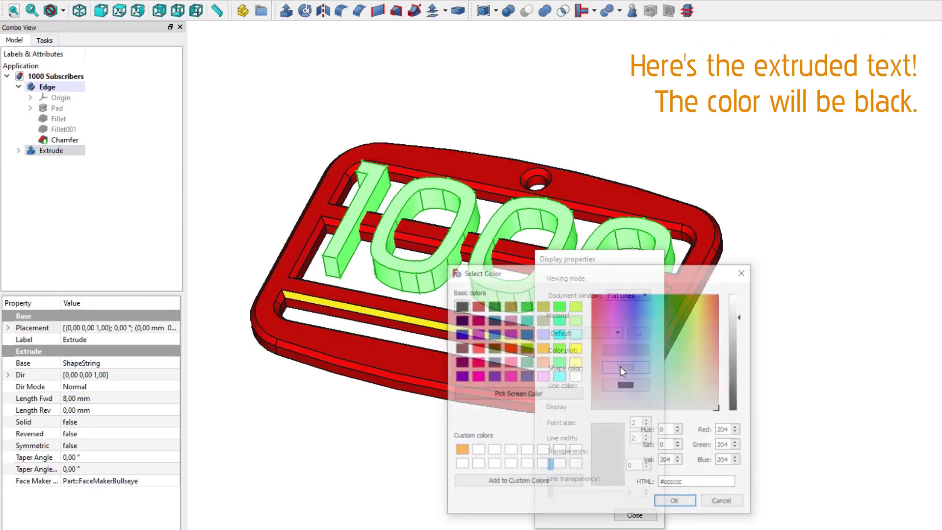
pyautogui.click(456, 309)
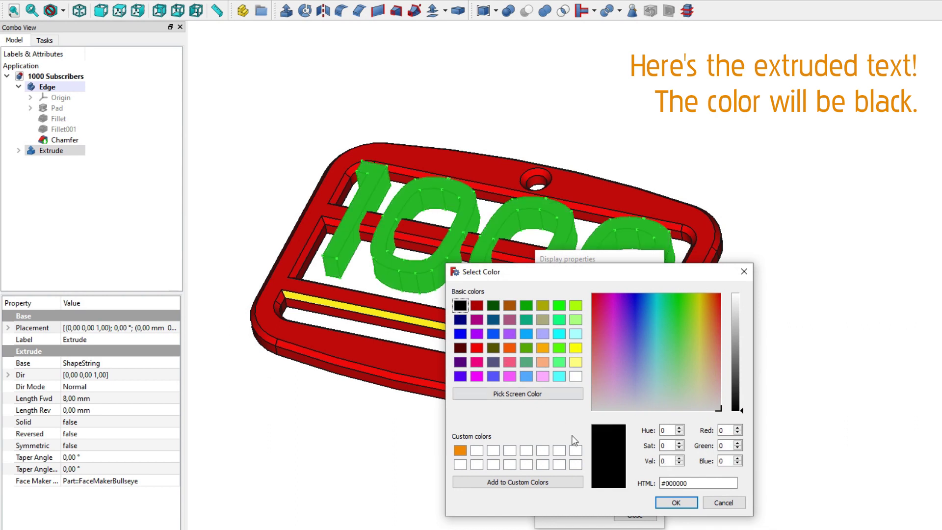
pyautogui.click(672, 502)
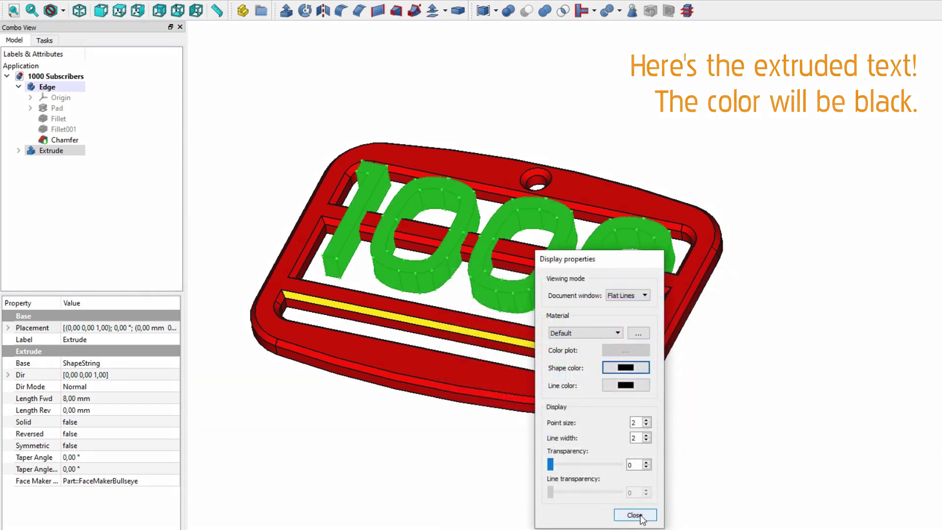
pyautogui.click(635, 516)
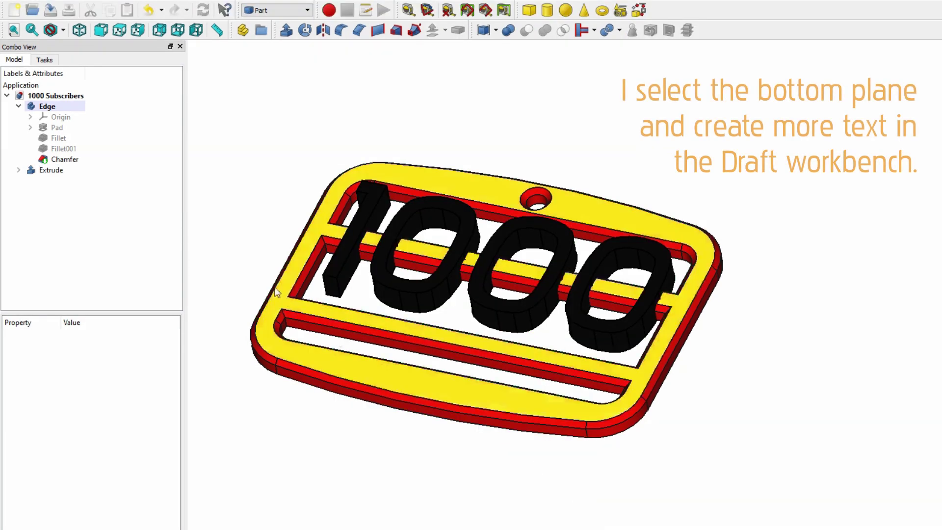
pyautogui.click(248, 261)
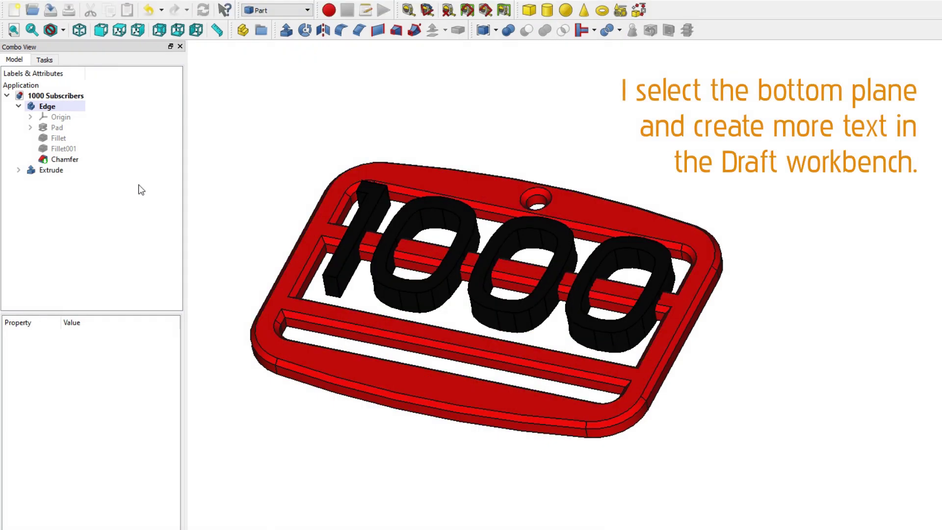
# Show the Edge body's origin, select its XY plane and switch to the Draft workbench
pyautogui.click(69, 119)
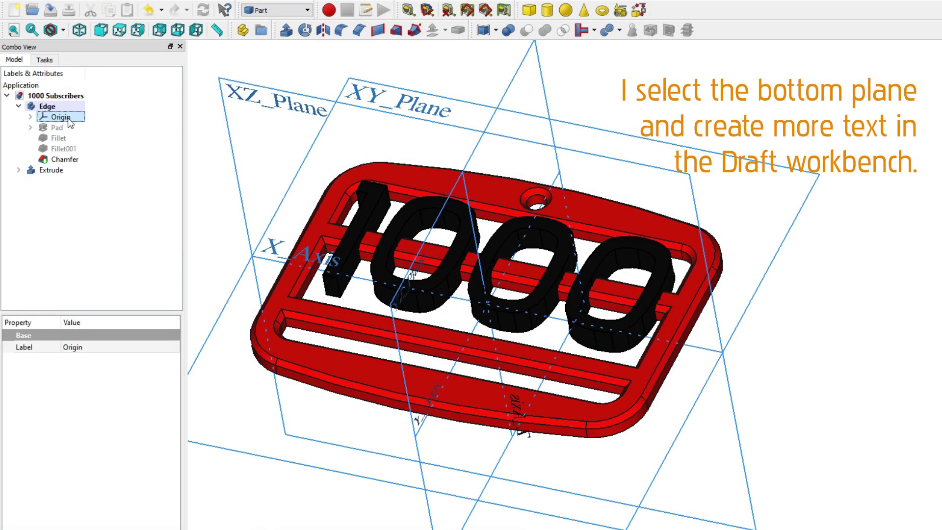
pyautogui.click(277, 213)
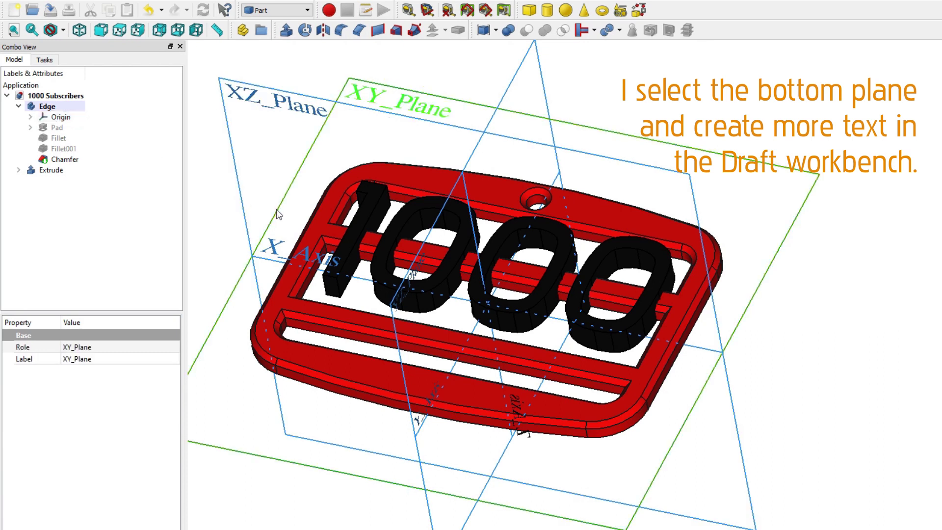
pyautogui.click(294, 10)
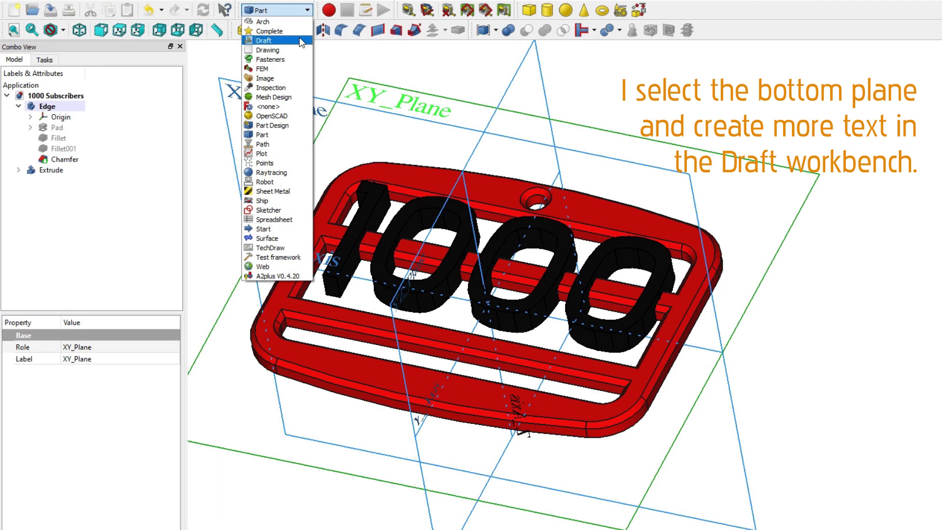
pyautogui.click(301, 42)
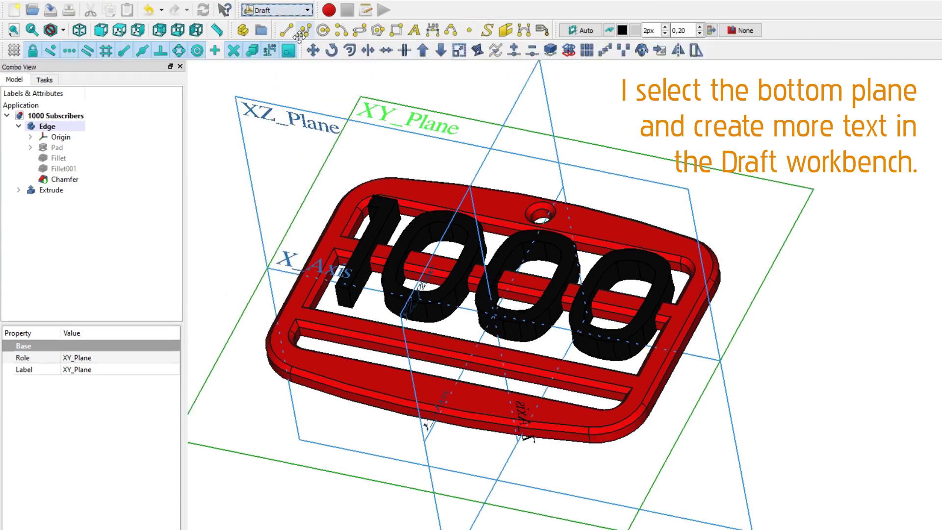
# Set up a ShapeString with the text SUBSCRIBERS, a height of 7 mm and the Pakenham.ttf font file
pyautogui.click(486, 32)
pyautogui.moveTo(83, 223); pyautogui.dragTo(45, 221)
pyautogui.write('SUBSCRIBERS')
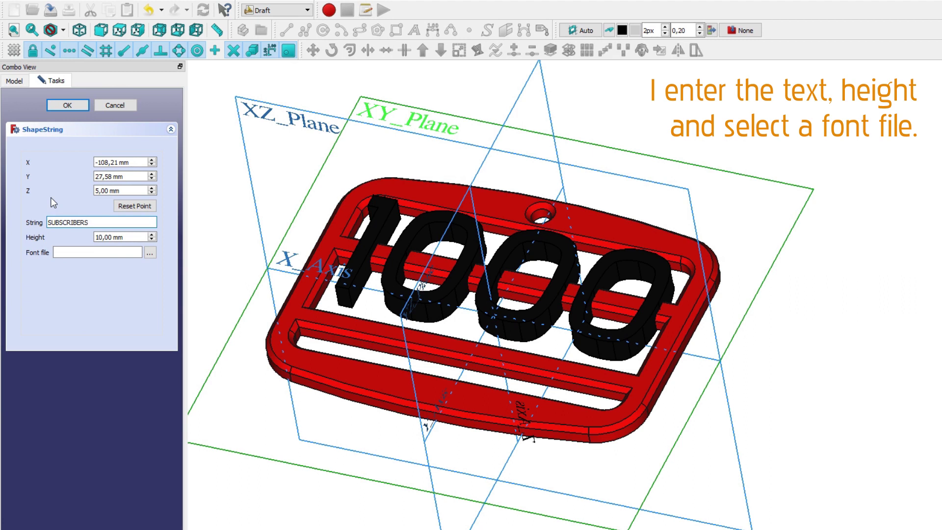
pyautogui.moveTo(133, 238); pyautogui.dragTo(89, 242)
pyautogui.write('7')
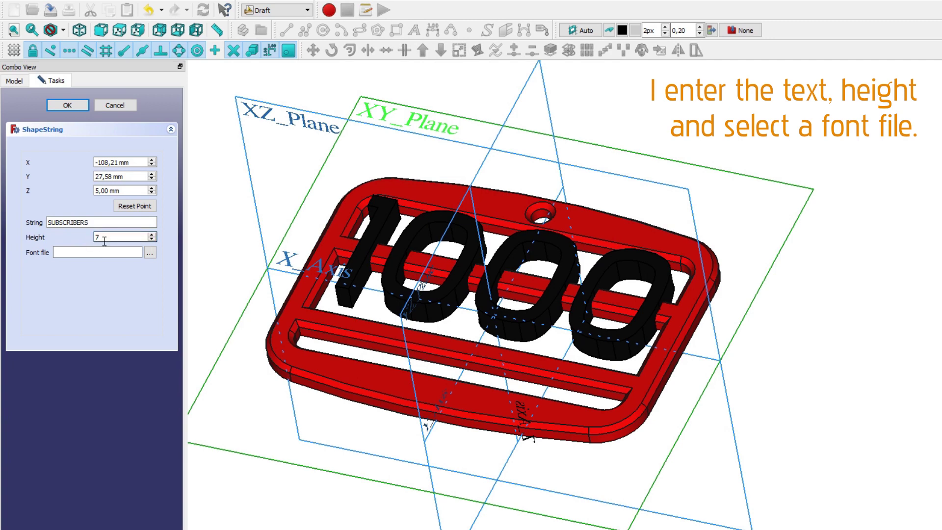
pyautogui.click(118, 251)
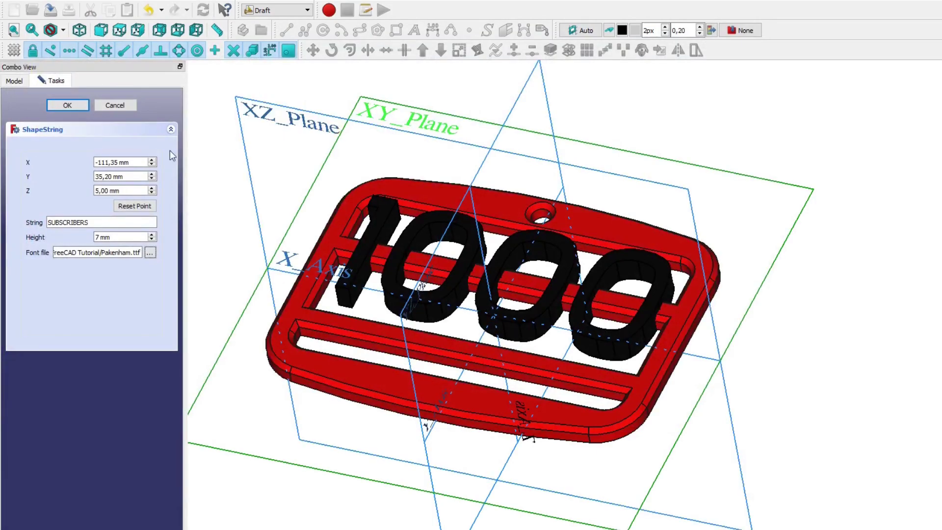
# Place the SUBSCRIBERS ShapeString at X -52 mm, Y -23 mm, Z 0 mm and create it
pyautogui.write('-52')
pyautogui.press('Tab')
pyautogui.write('-23')
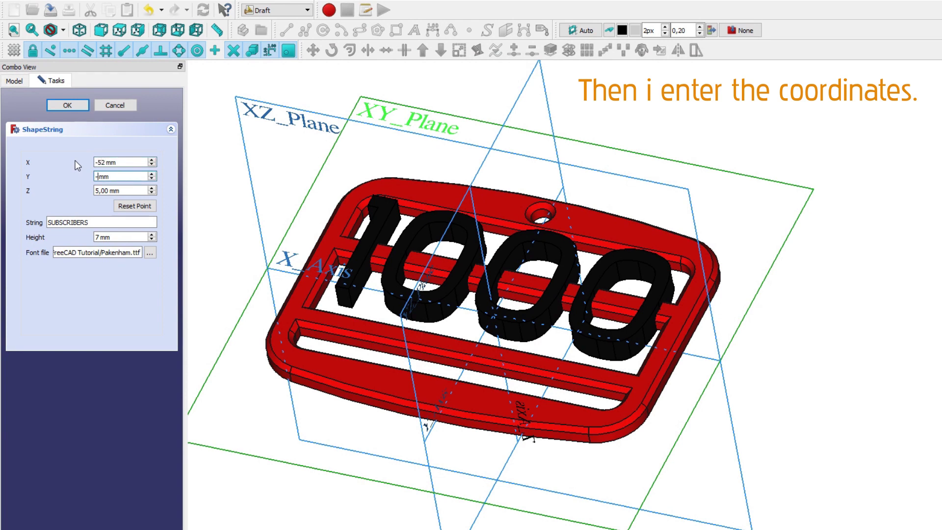
pyautogui.press('Tab')
pyautogui.write('0')
pyautogui.click(75, 107)
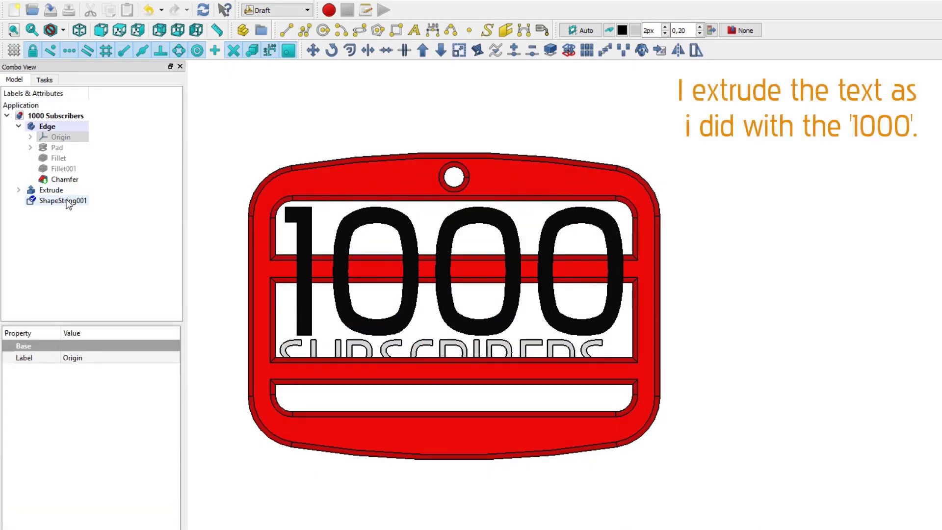
# Extrude the SUBSCRIBERS text 7 mm along its normal in the Part workbench
pyautogui.click(69, 202)
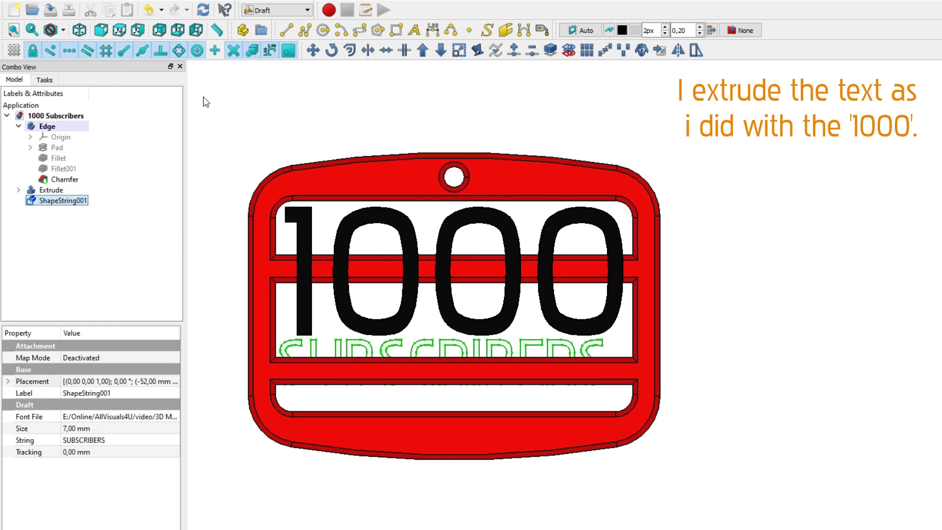
pyautogui.click(282, 10)
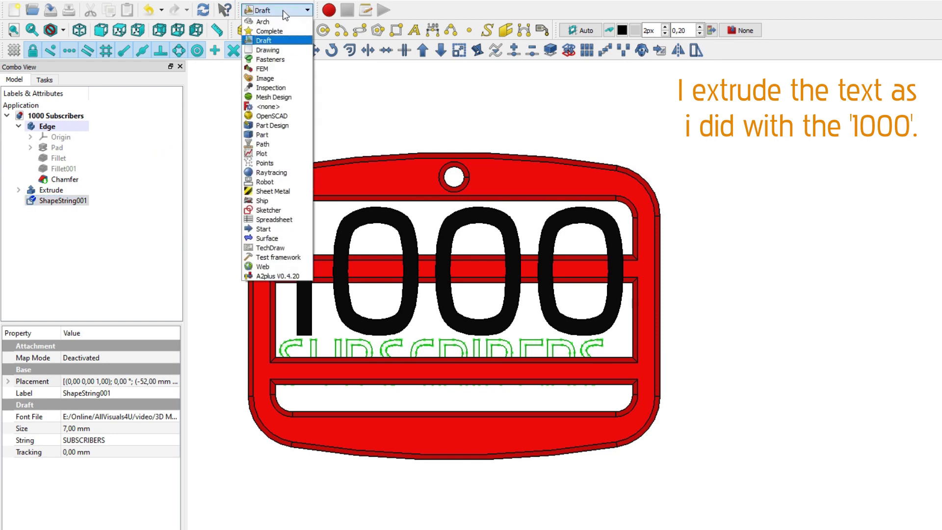
pyautogui.click(289, 136)
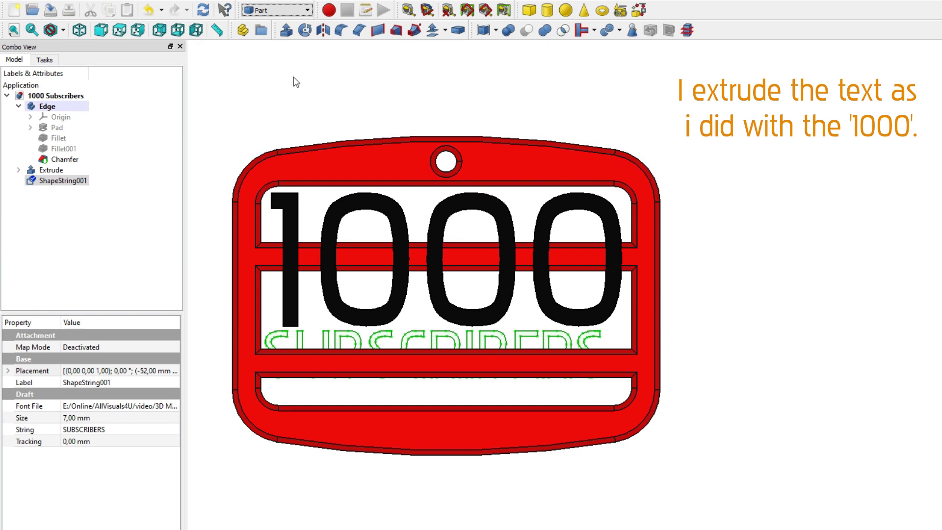
pyautogui.click(287, 30)
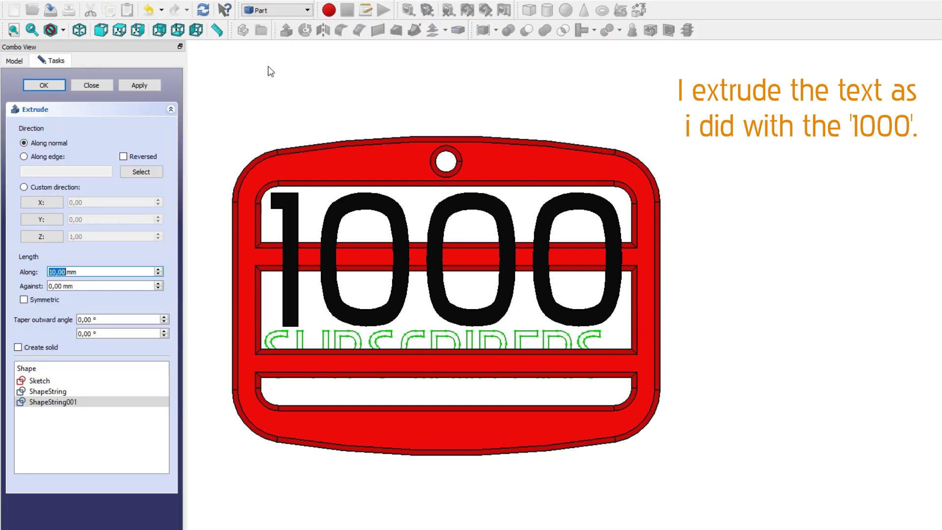
pyautogui.write('7')
pyautogui.click(53, 89)
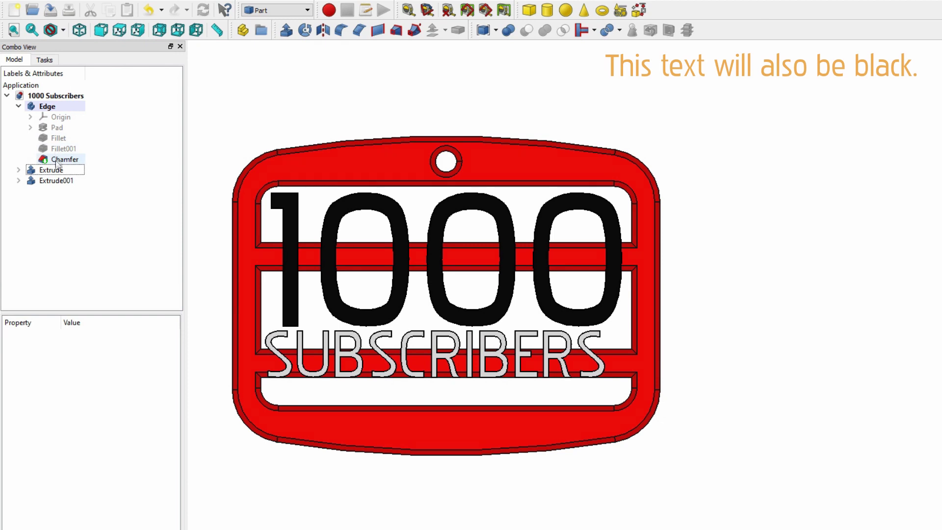
# Set the shape color of the extruded SUBSCRIBERS text to black
pyautogui.click(56, 181)
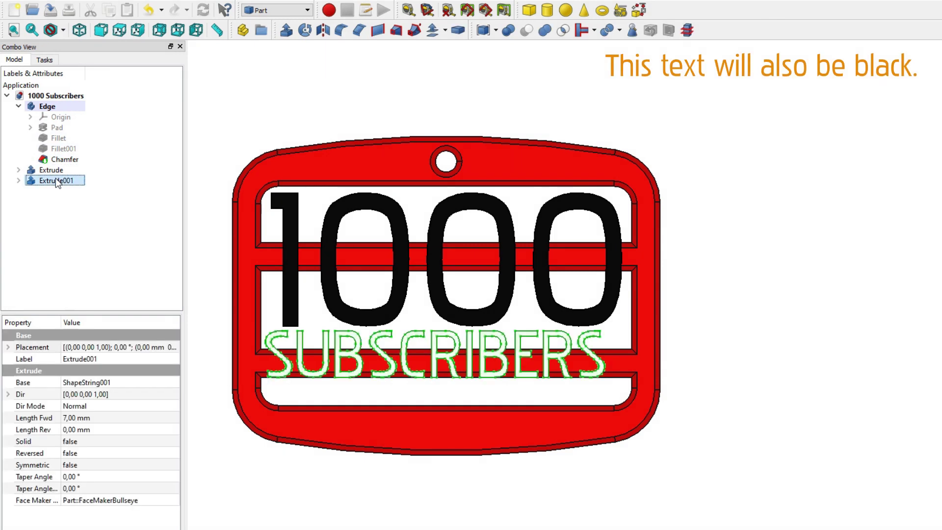
pyautogui.hotkey('ctrl', 'd')
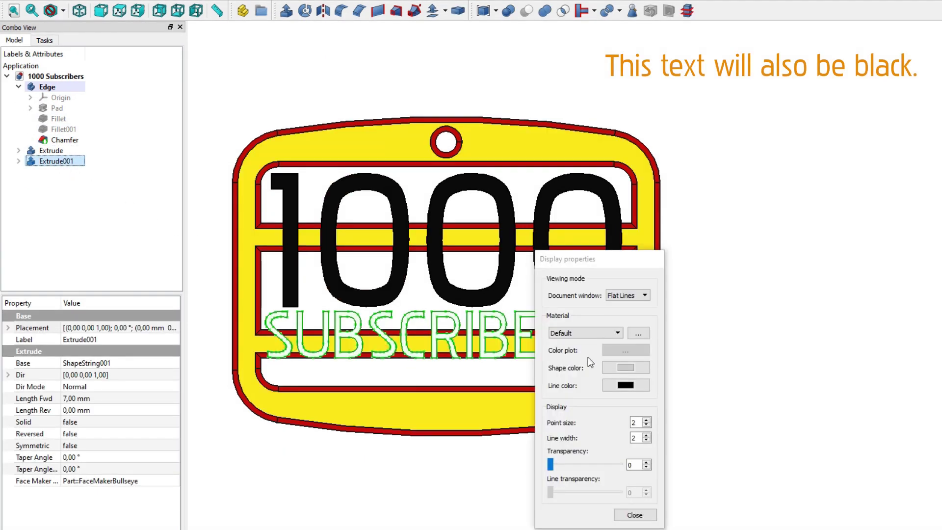
pyautogui.click(626, 368)
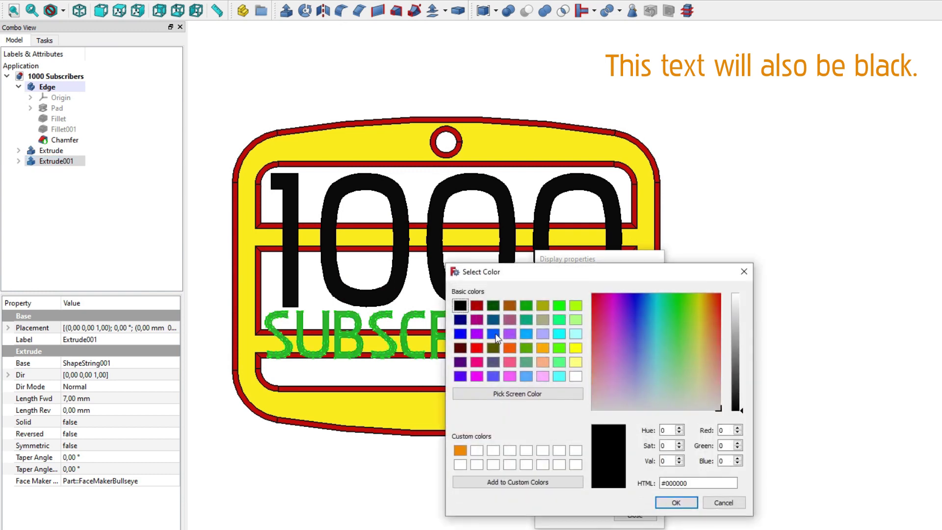
pyautogui.click(676, 502)
pyautogui.click(635, 514)
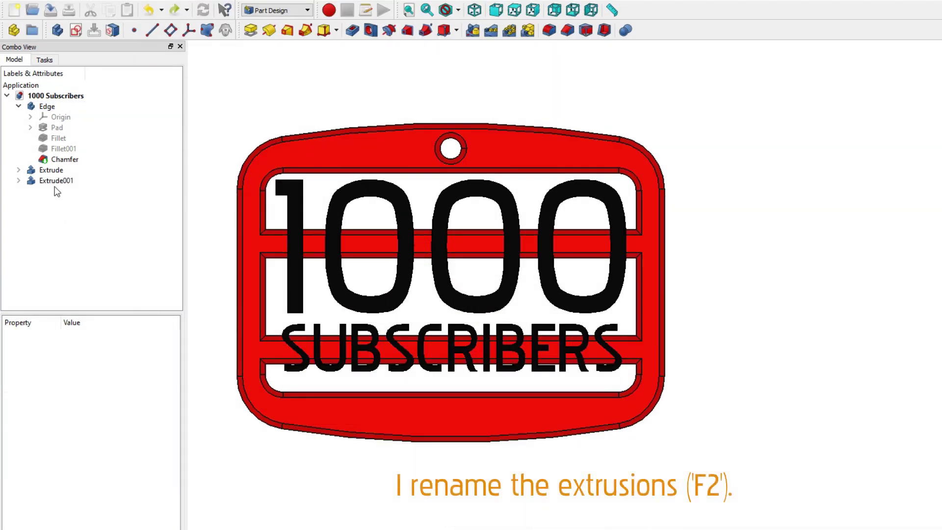
# Rename the two text extrusions in the model tree as 1000 and SUBSCRIBERS
pyautogui.click(82, 169)
pyautogui.press('F2')
pyautogui.write('1000')
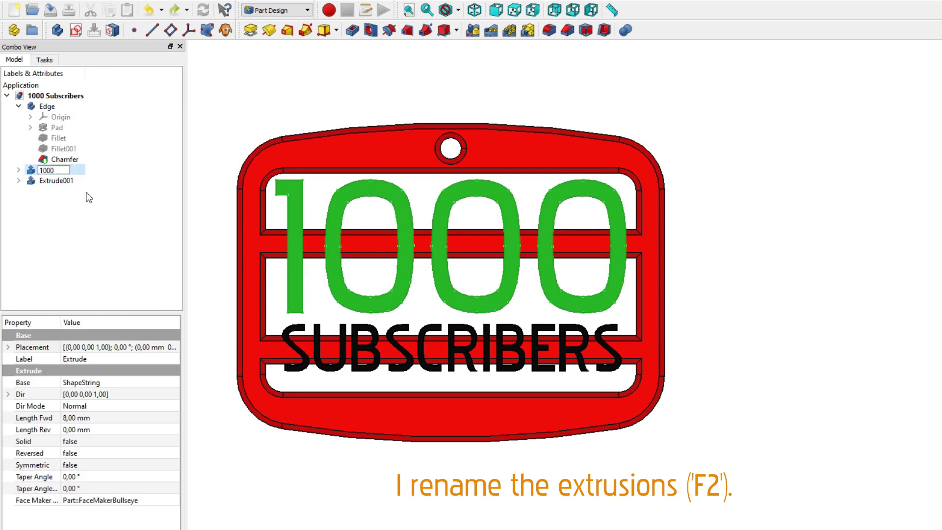
pyautogui.press('Return')
pyautogui.click(70, 182)
pyautogui.press('F2')
pyautogui.write('SU')
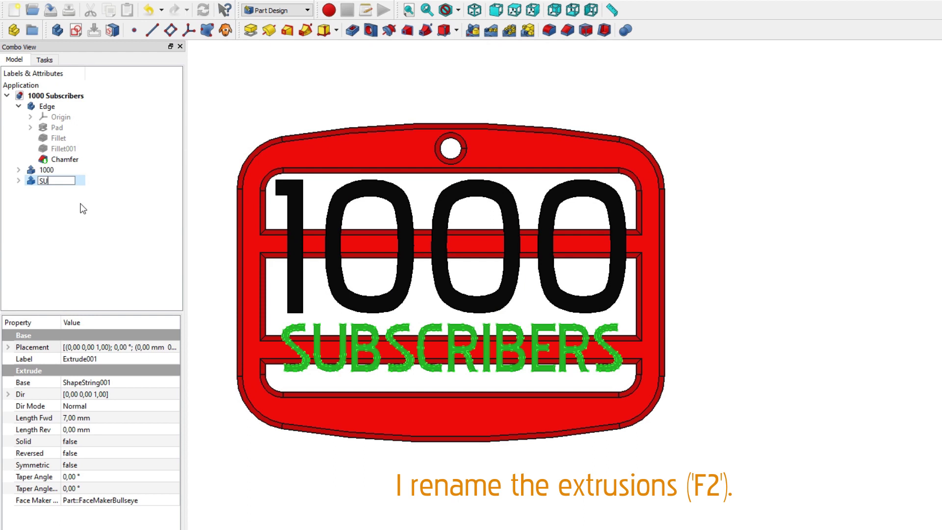
pyautogui.write('BSCRIBERS')
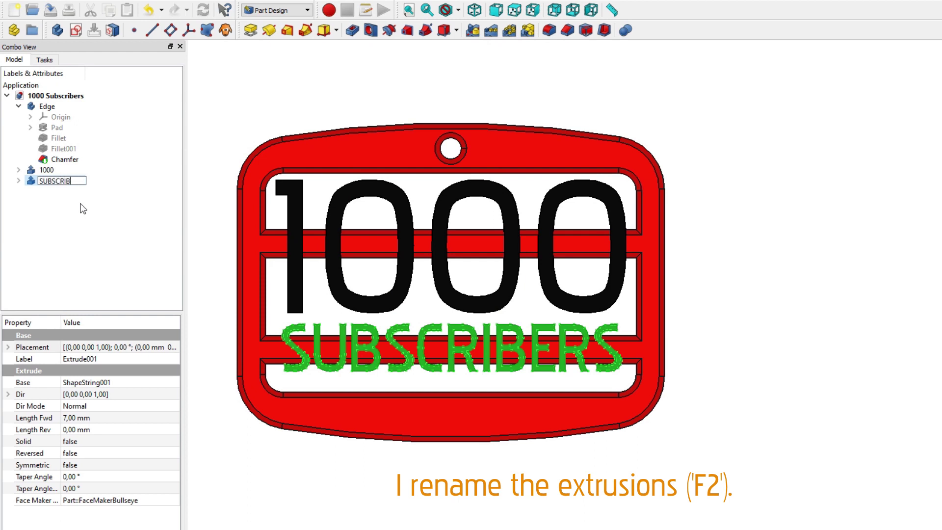